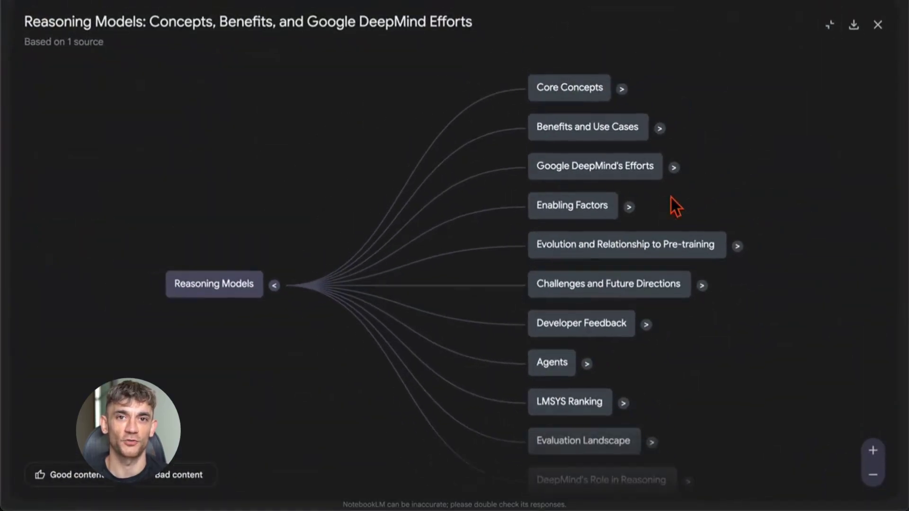
# Expand the mind map's Enabling Factors branch and ask 'what parts of my resume best fit this job description?'.
pyautogui.click(626, 156)
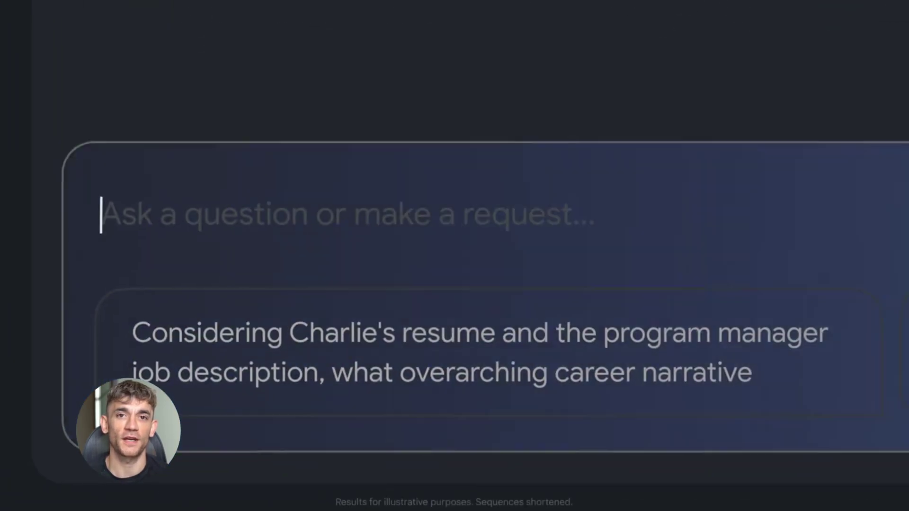
pyautogui.write('what parts of my resume best fit this job description?')
pyautogui.press('Return')
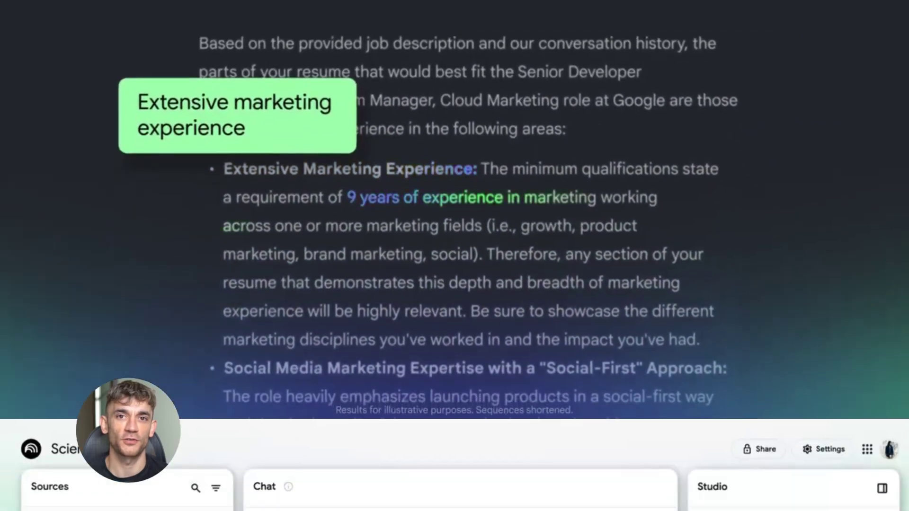
pyautogui.click(771, 210)
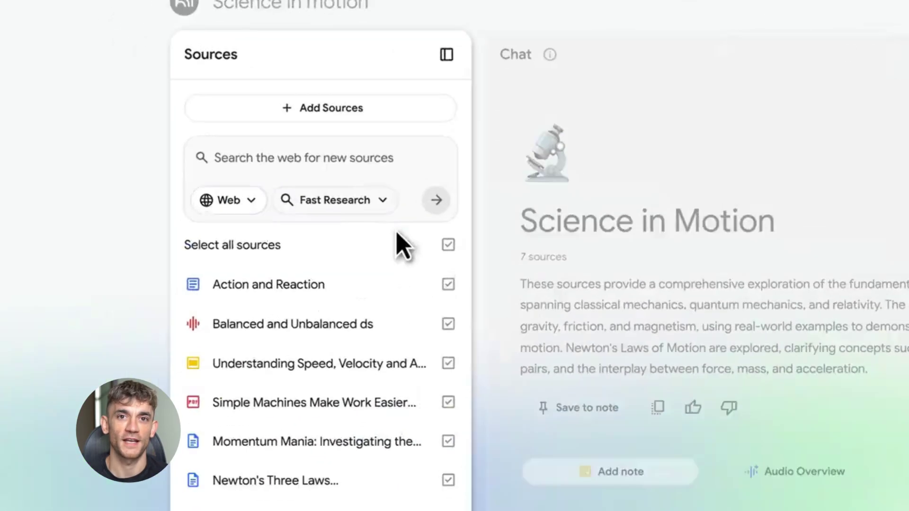
# Switch the research mode to Deep Research and search 'Latest breakthroughs in quantum physics'.
pyautogui.click(501, 280)
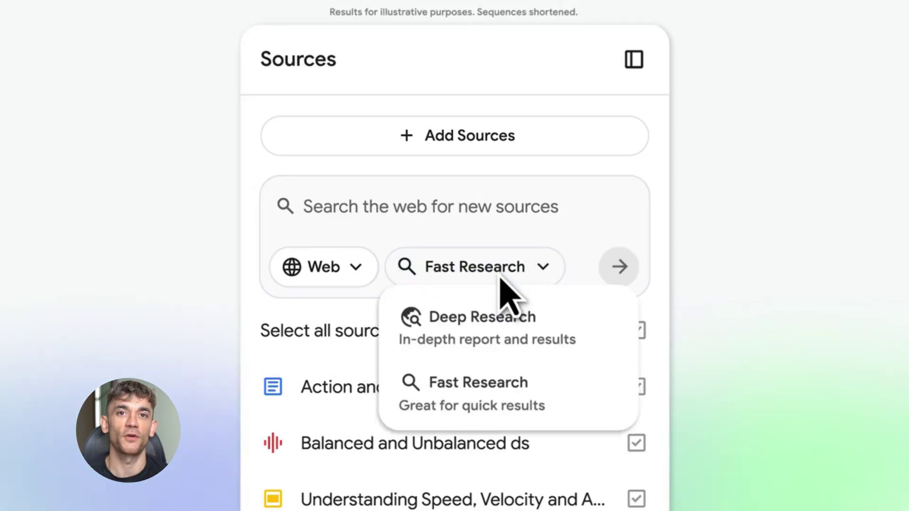
pyautogui.click(513, 331)
pyautogui.click(364, 241)
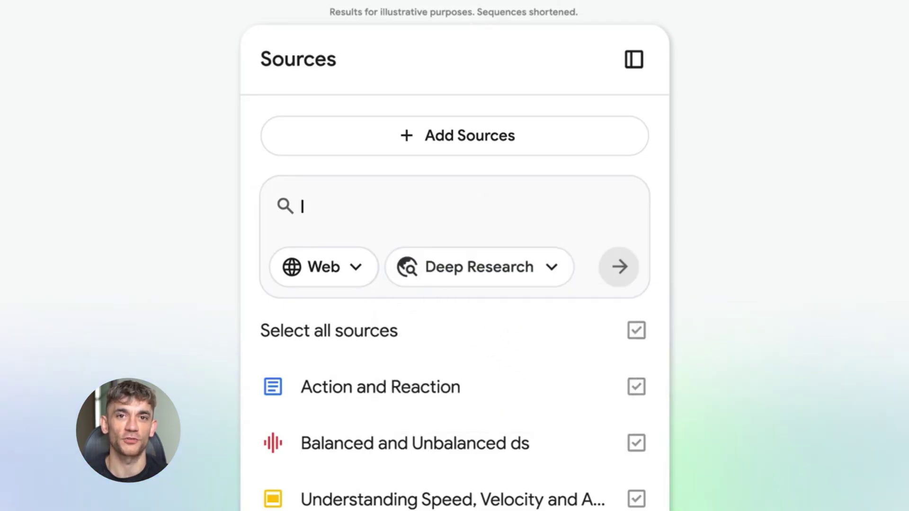
pyautogui.write('Latest breakthroughs in quantum physics')
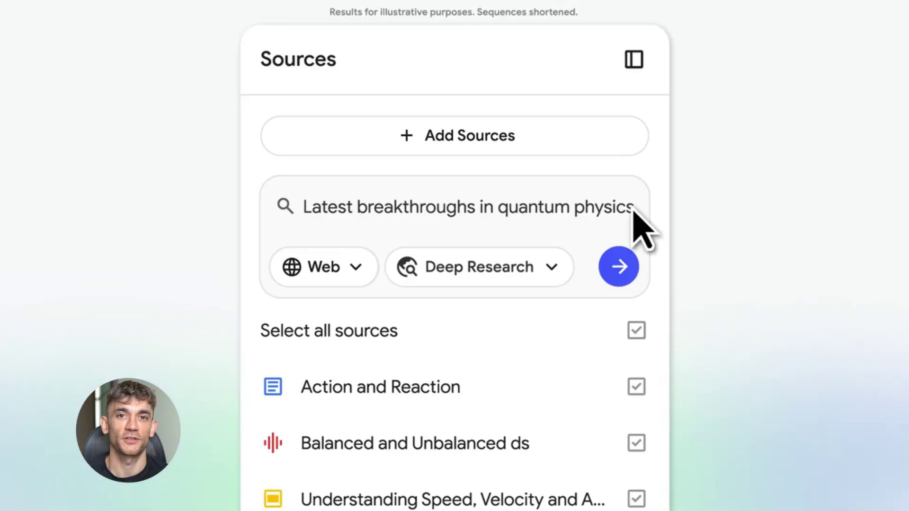
pyautogui.click(618, 268)
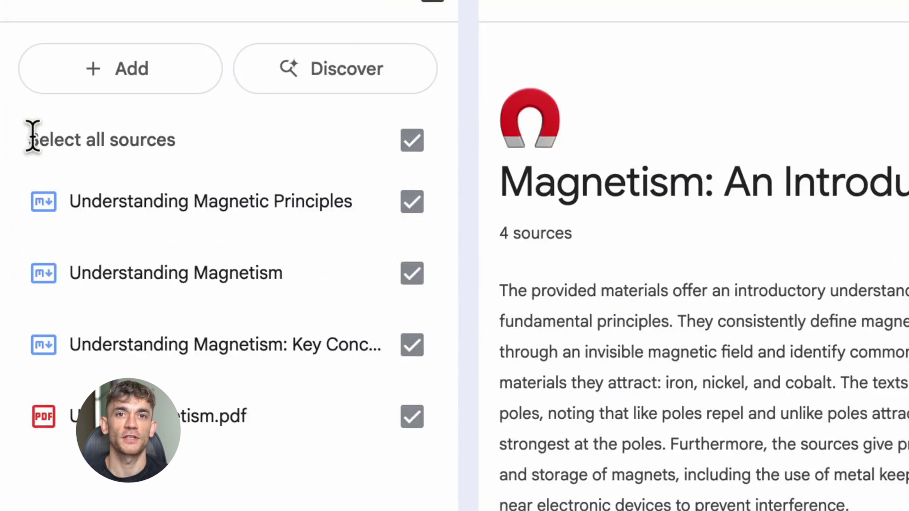
# Paste the 10-clue dog/cat/bat-style crossword prompt into the Magnetism chat and send it.
pyautogui.moveTo(33, 137); pyautogui.dragTo(172, 139)
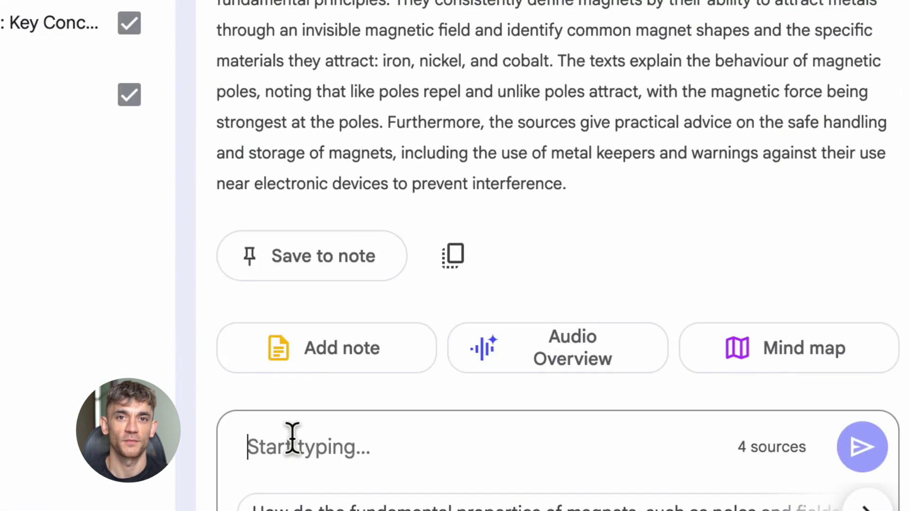
pyautogui.write("Create 10 clues for a crossword in the following style. Donot add any bullets or any other formatting   dog\tMan's best friend cat\tLikes to chase mice bat\tFlying mammal")
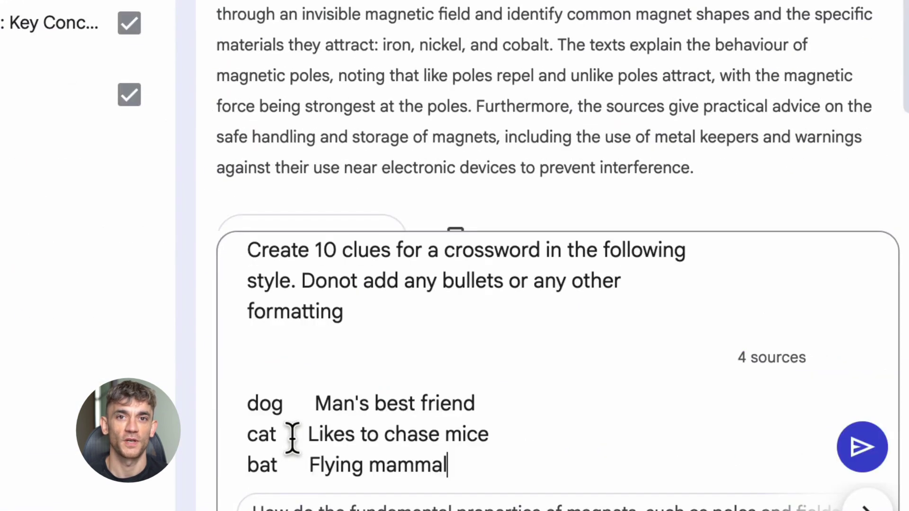
pyautogui.moveTo(249, 251); pyautogui.dragTo(344, 324)
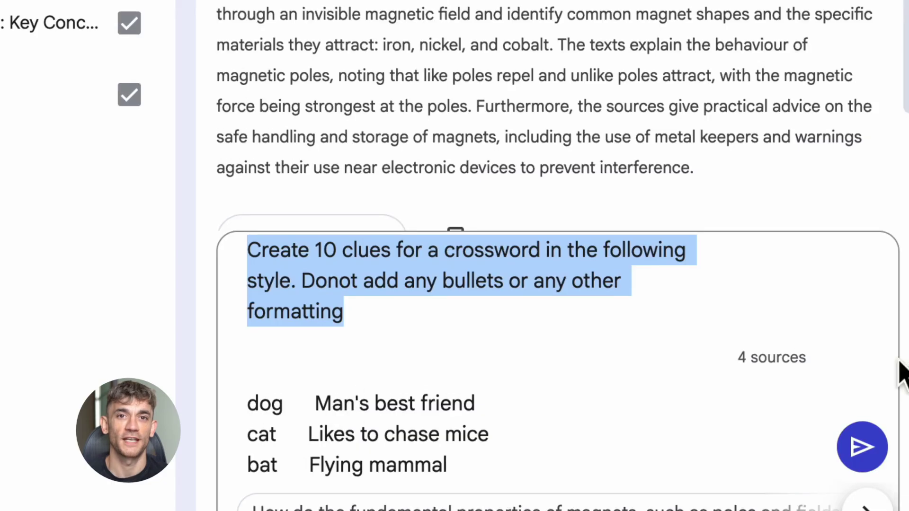
pyautogui.click(862, 447)
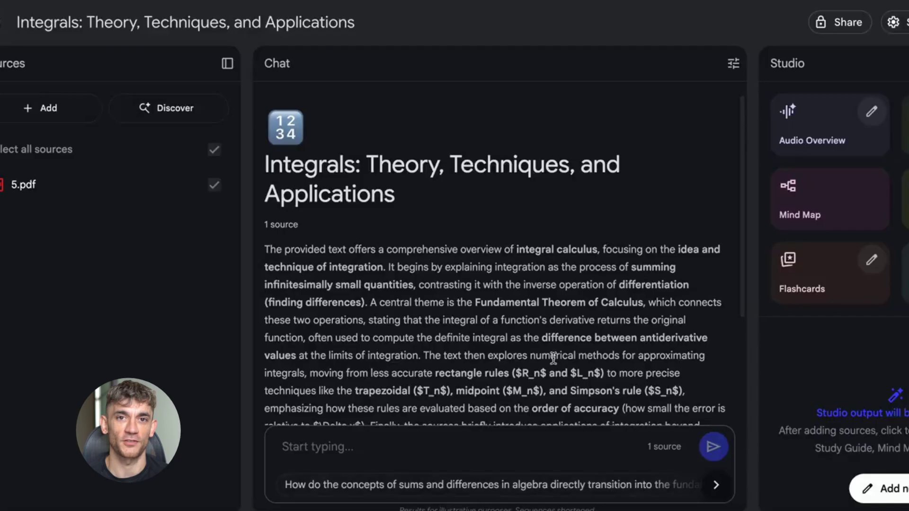
pyautogui.scroll(-4, 553, 359)
# Ask the Integrals notebook 'how do you integrate trigonometry functions?'.
pyautogui.click(484, 433)
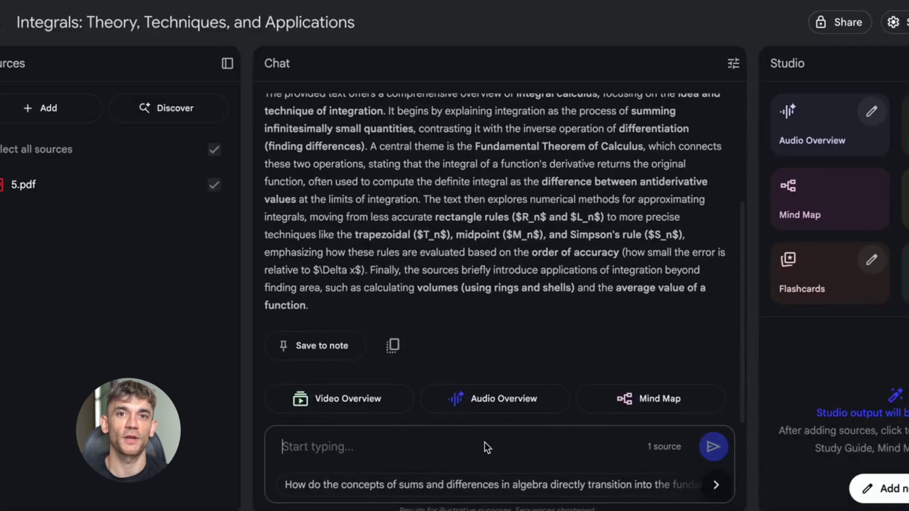
pyautogui.write('how do you integrate trigo')
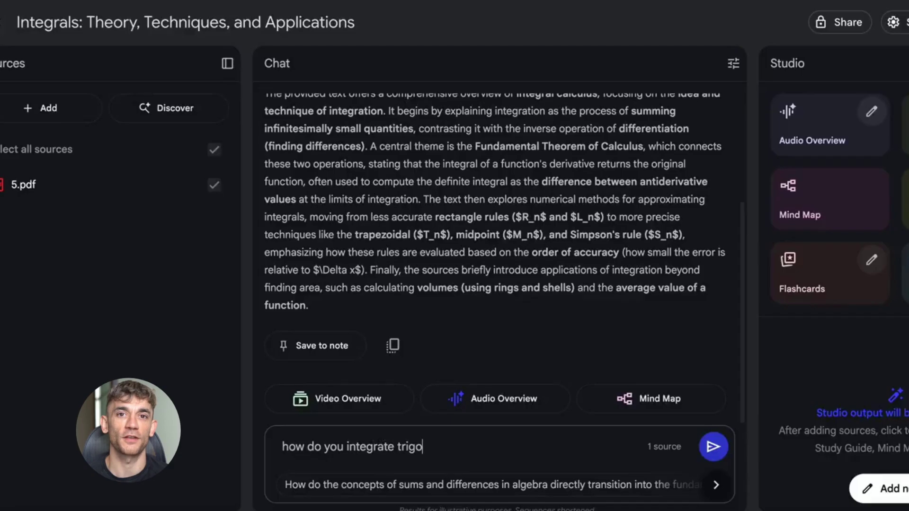
pyautogui.write('nometry functions?')
pyautogui.press('Return')
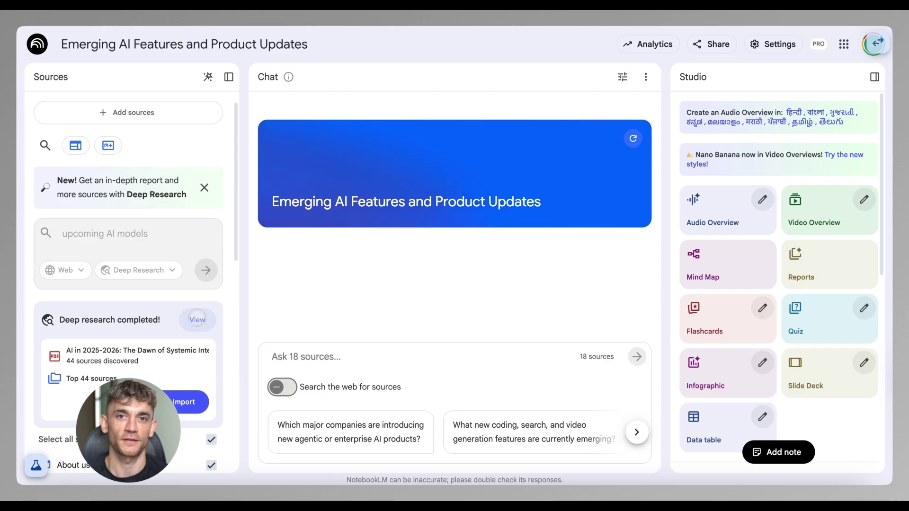
# View the completed Deep Research report and scroll through its Source Discovery content.
pyautogui.click(196, 320)
pyautogui.scroll(-1, 185, 246)
pyautogui.scroll(-10, 191, 241)
pyautogui.scroll(-8, 191, 242)
pyautogui.scroll(2, 190, 242)
pyautogui.scroll(2, 191, 242)
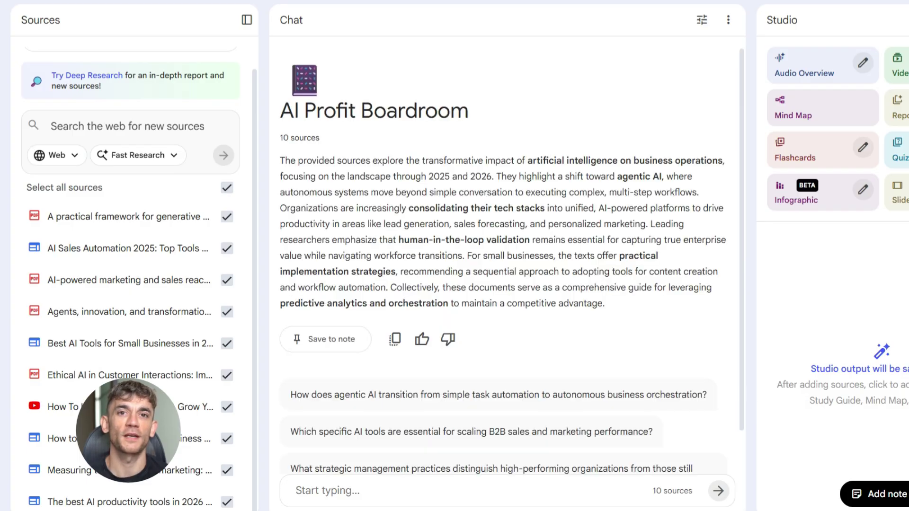
# Open View detail on the Quantum Frontiers: An Expert Analysis research card.
pyautogui.scroll(-1, 512, 261)
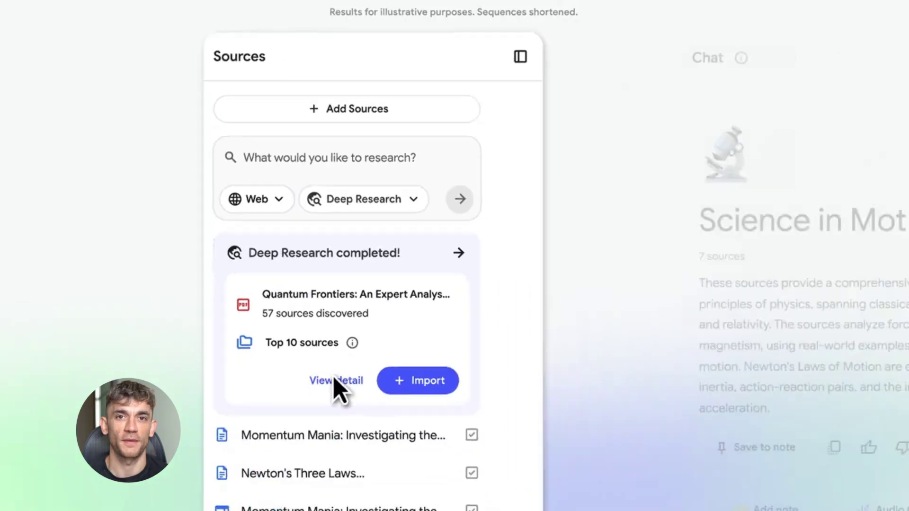
pyautogui.click(447, 480)
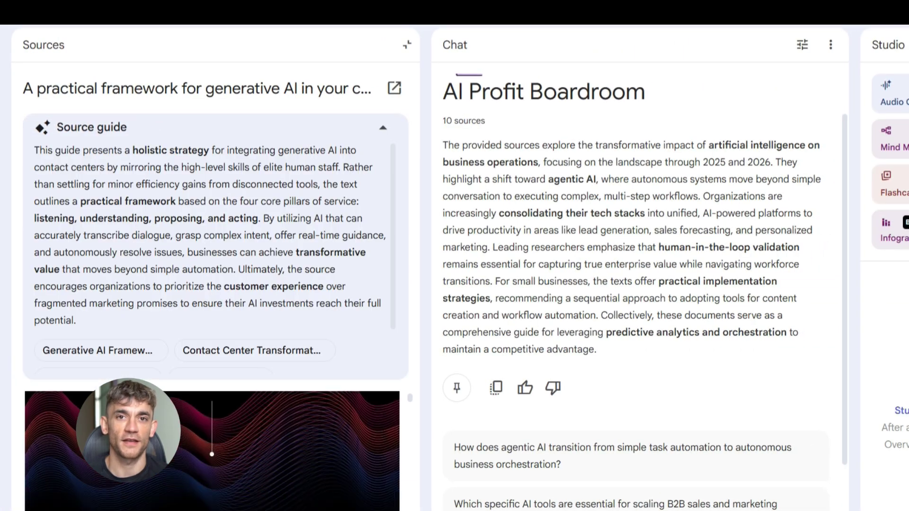
# Scroll the generative AI framework source below its Source guide into the document pages.
pyautogui.scroll(-2, 213, 445)
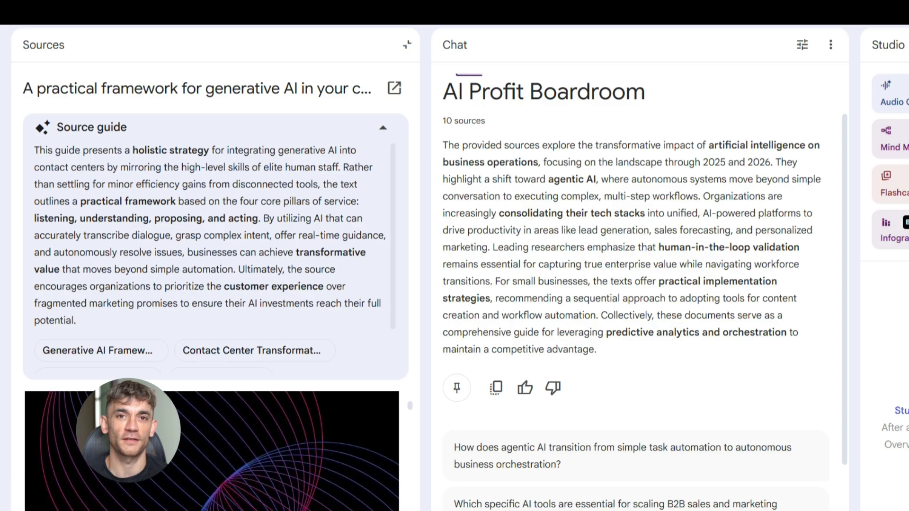
pyautogui.scroll(-5, 213, 445)
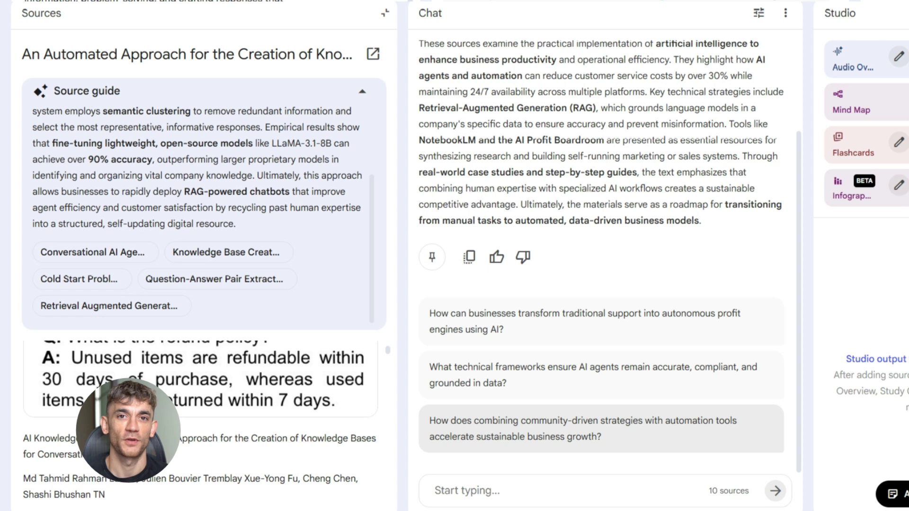
pyautogui.scroll(-1, 199, 426)
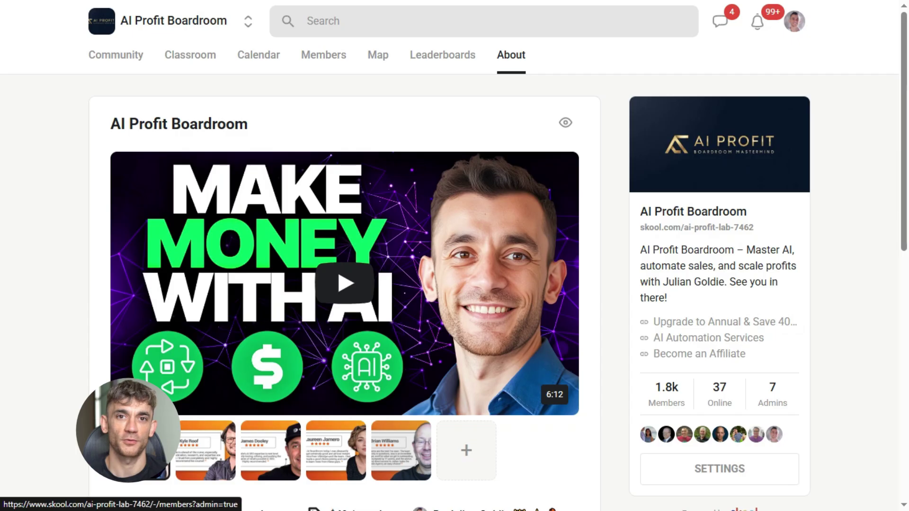
# Scroll through the AI Profit Boardroom community's About page on Skool.
pyautogui.scroll(-4, 455, 284)
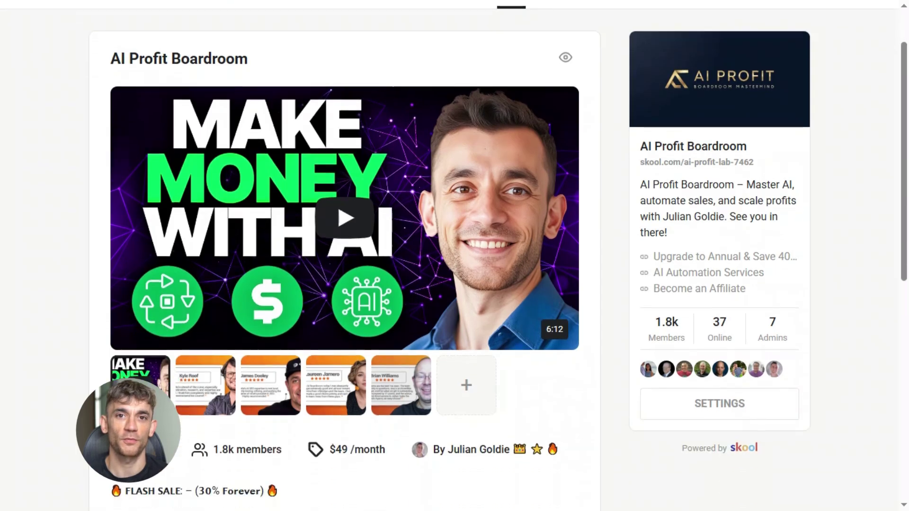
pyautogui.scroll(-6, 345, 275)
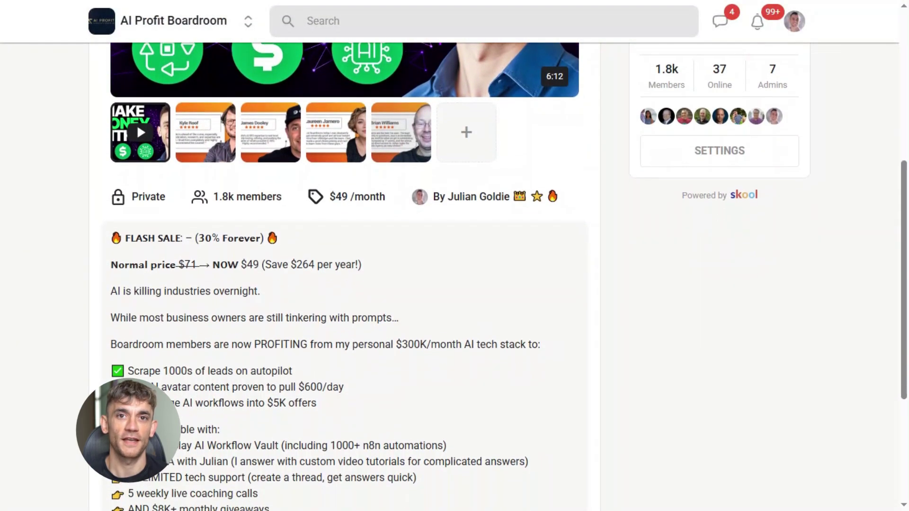
pyautogui.scroll(-2, 344, 275)
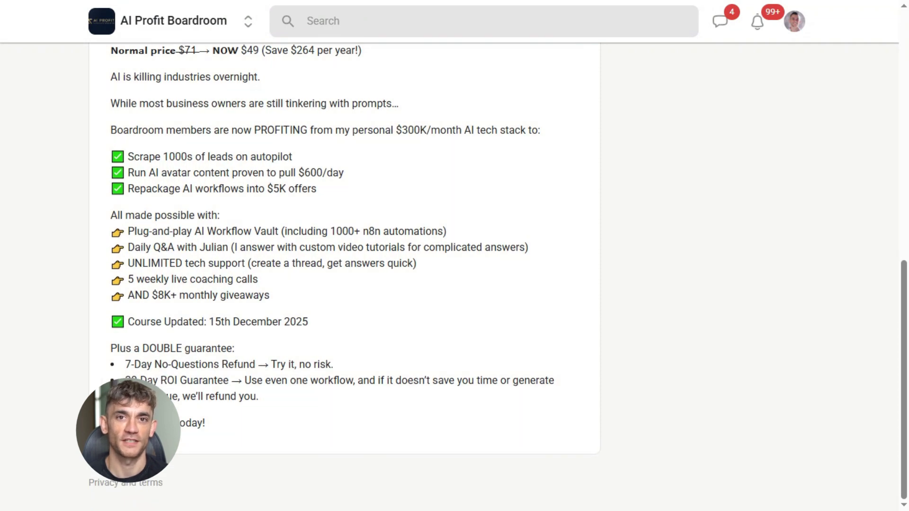
pyautogui.scroll(8, 345, 275)
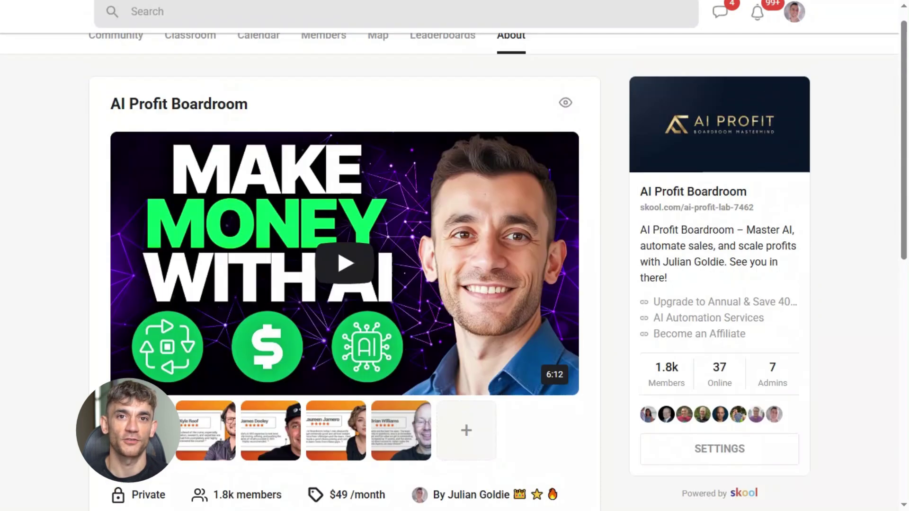
# Open the community's Classroom and scroll through the course cards.
pyautogui.click(190, 55)
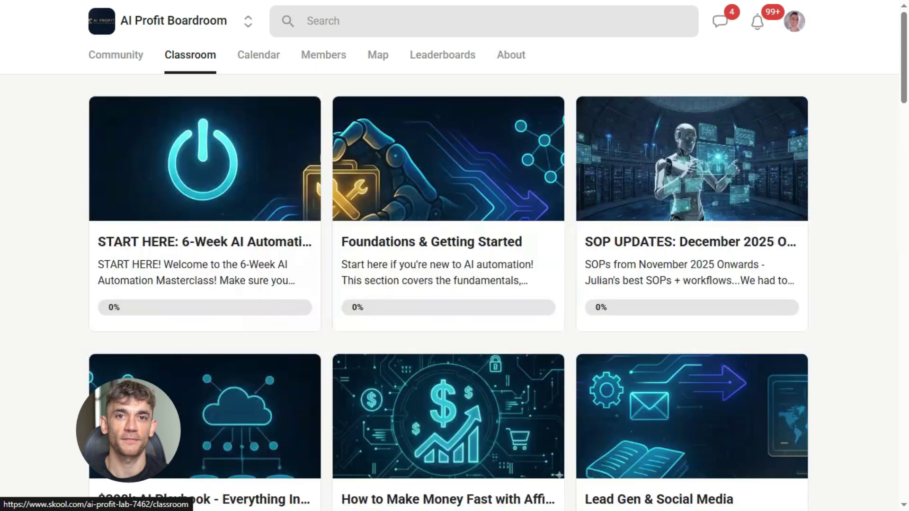
pyautogui.scroll(-12, 454, 274)
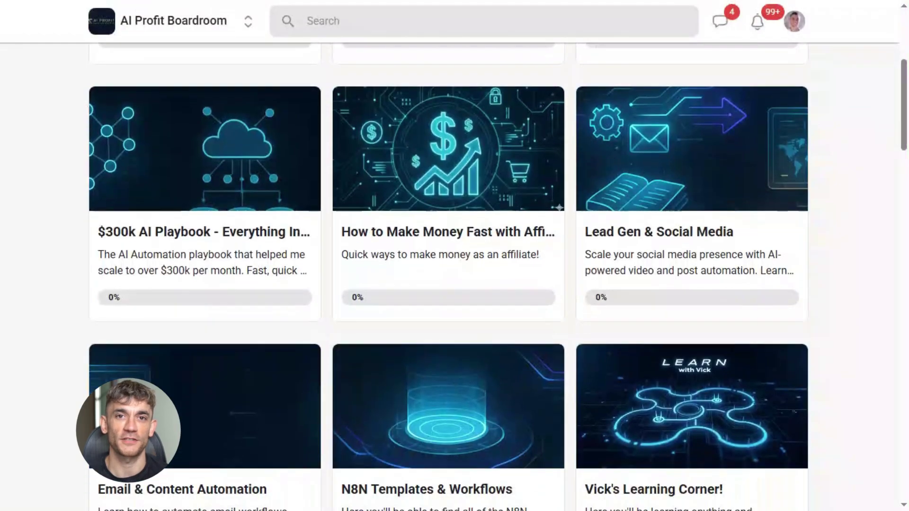
pyautogui.scroll(-14, 454, 275)
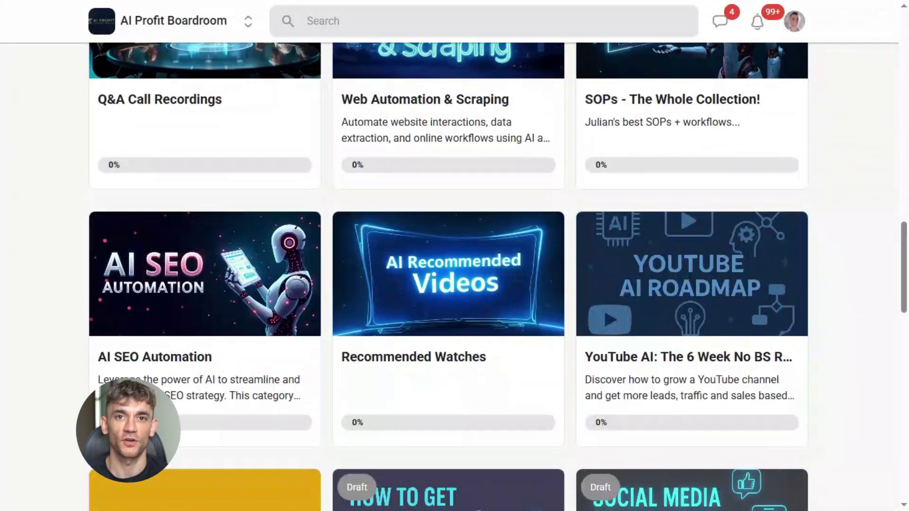
pyautogui.scroll(-6, 603, 234)
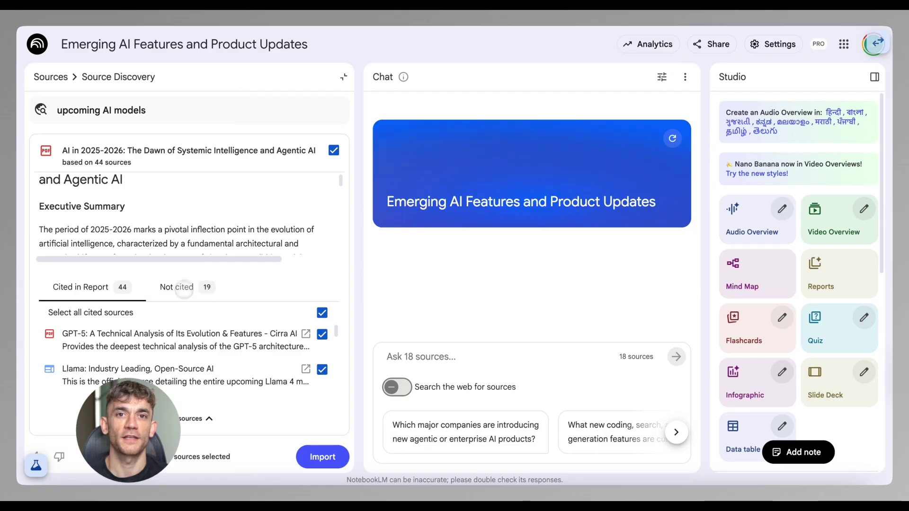
# Scroll the upcoming AI models report and switch between Not cited and Cited sources.
pyautogui.scroll(-10, 192, 242)
pyautogui.scroll(-10, 191, 242)
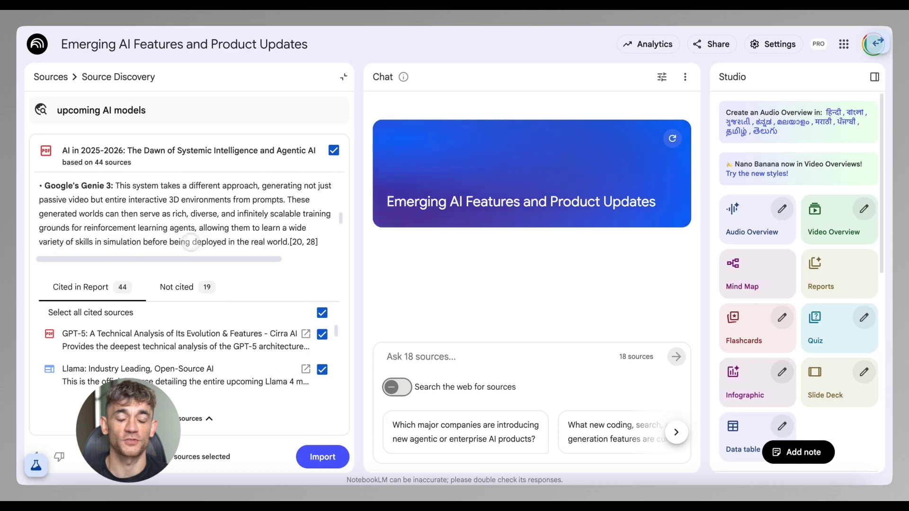
pyautogui.scroll(5, 192, 242)
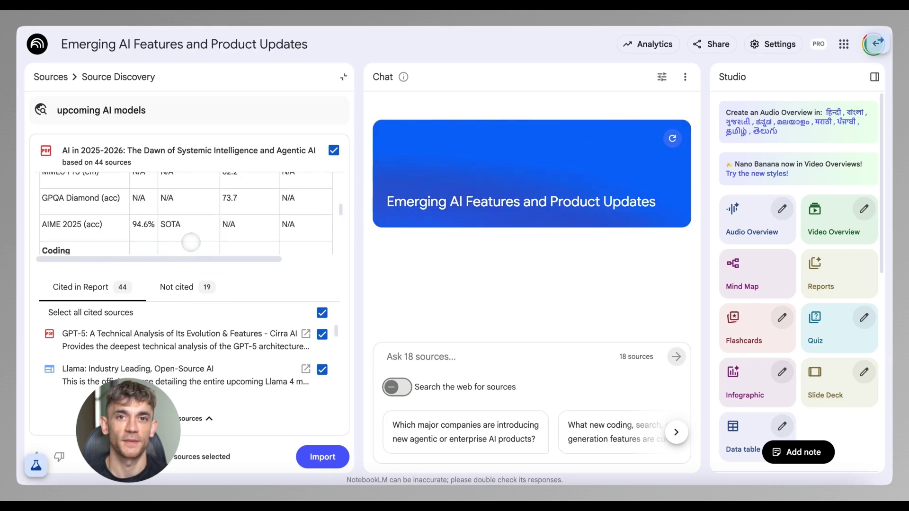
pyautogui.scroll(-2, 203, 220)
pyautogui.scroll(-15, 203, 220)
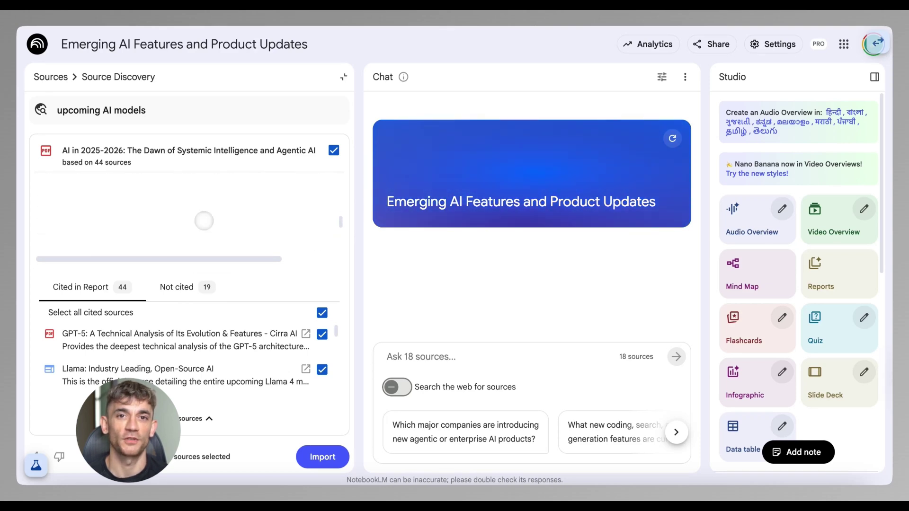
pyautogui.click(176, 283)
pyautogui.click(81, 287)
# Collapse the cited sources, close the report, and launch the Fast Research search on AI customer support.
pyautogui.scroll(-4, 139, 371)
pyautogui.scroll(-3, 142, 374)
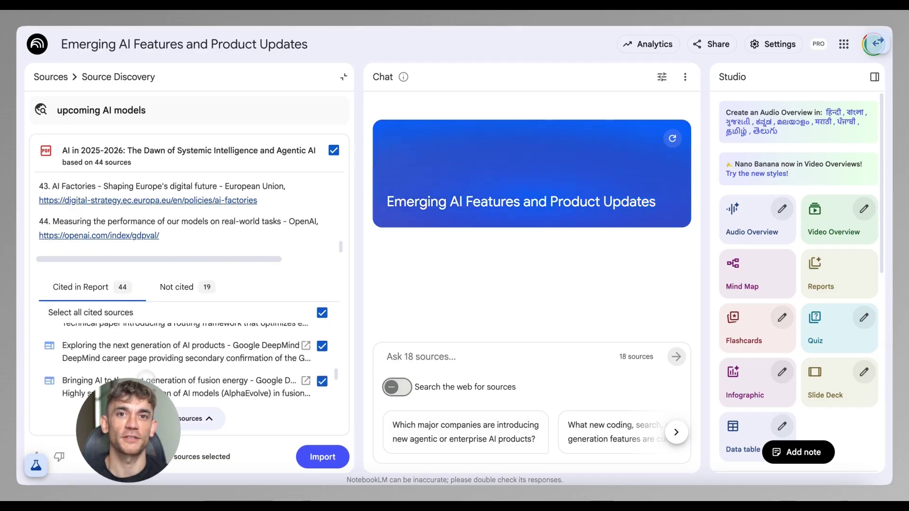
pyautogui.click(184, 417)
pyautogui.scroll(20, 199, 310)
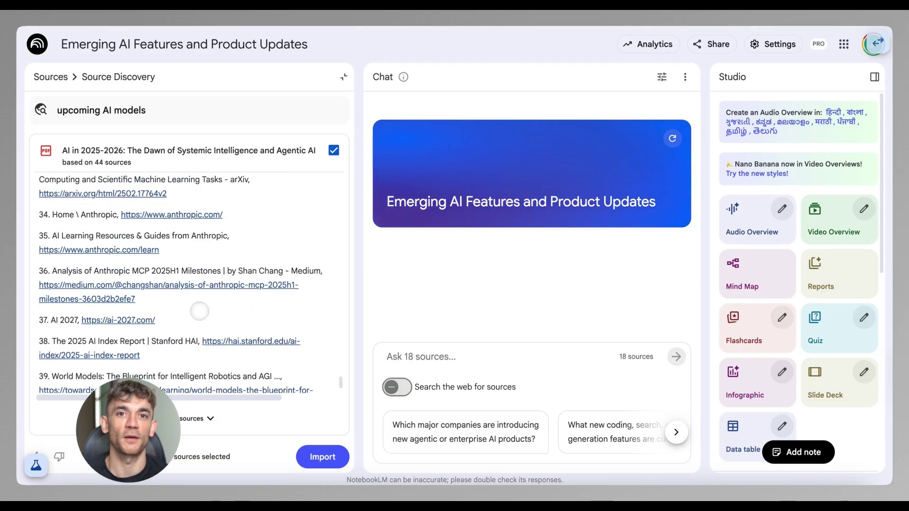
pyautogui.scroll(20, 200, 311)
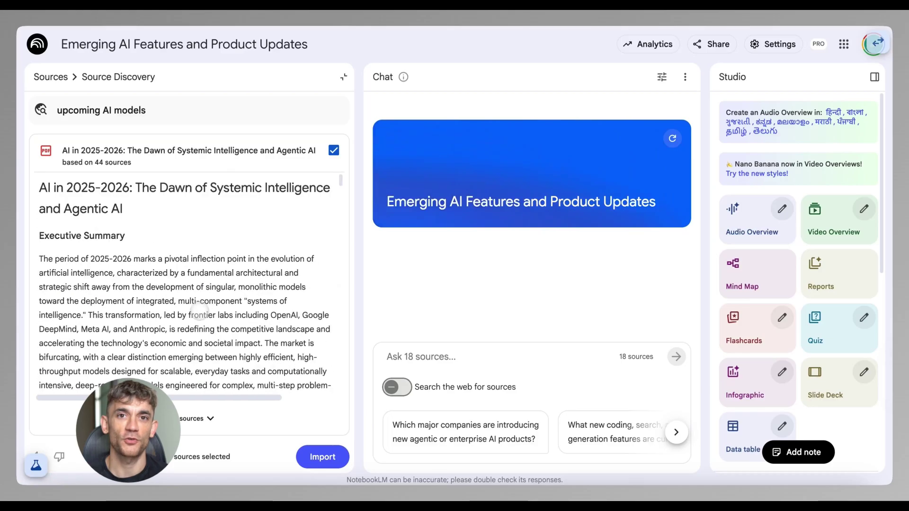
pyautogui.click(67, 75)
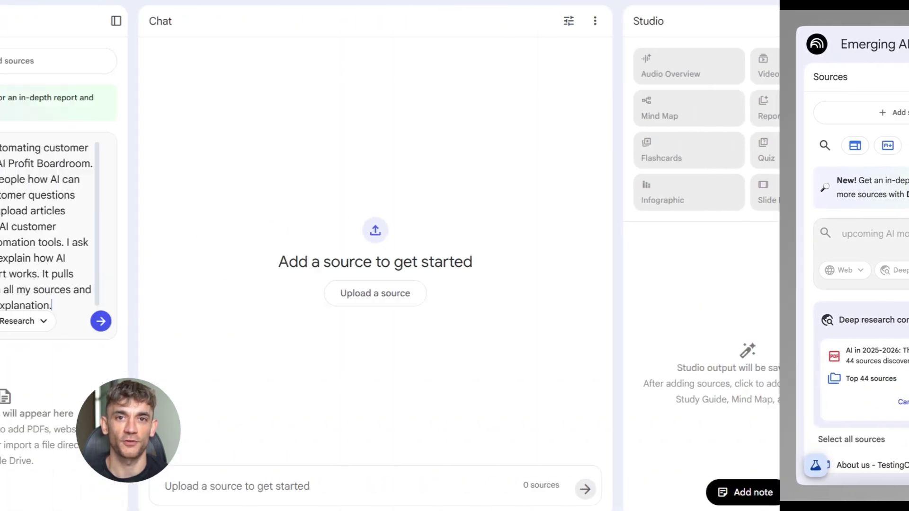
pyautogui.press('Return')
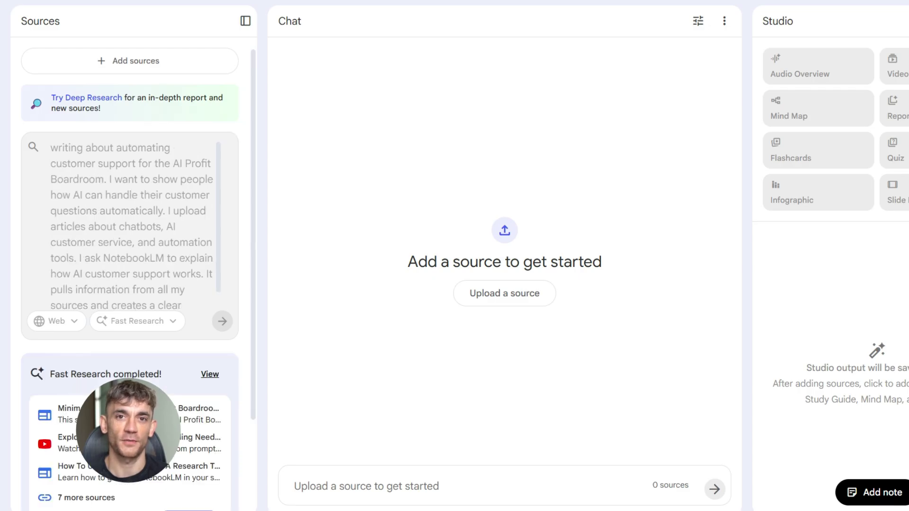
# Import the ten Fast Research results into the AI Profit Boardroom notebook.
pyautogui.scroll(-3, 130, 285)
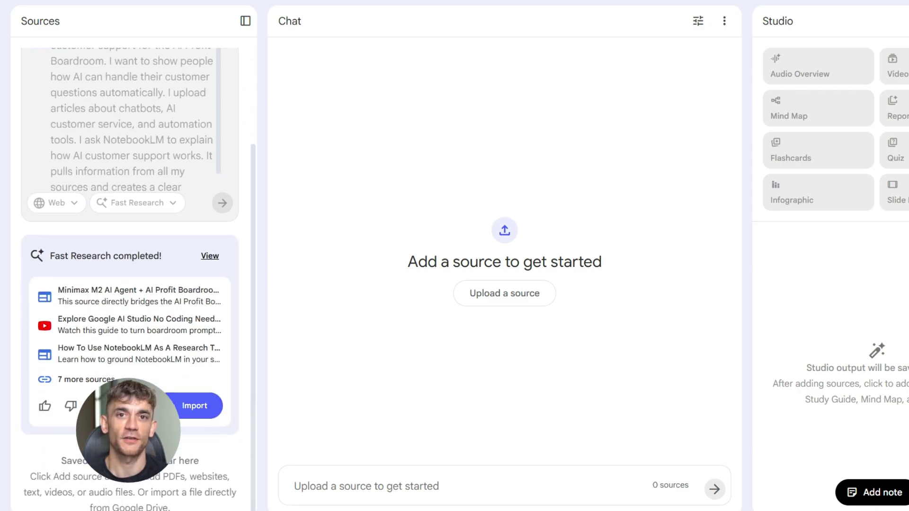
pyautogui.click(195, 406)
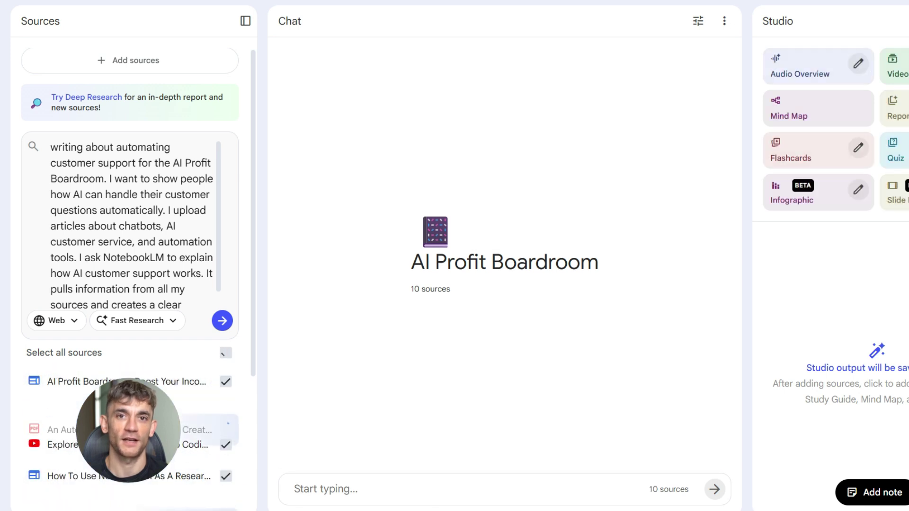
pyautogui.scroll(-4, 131, 284)
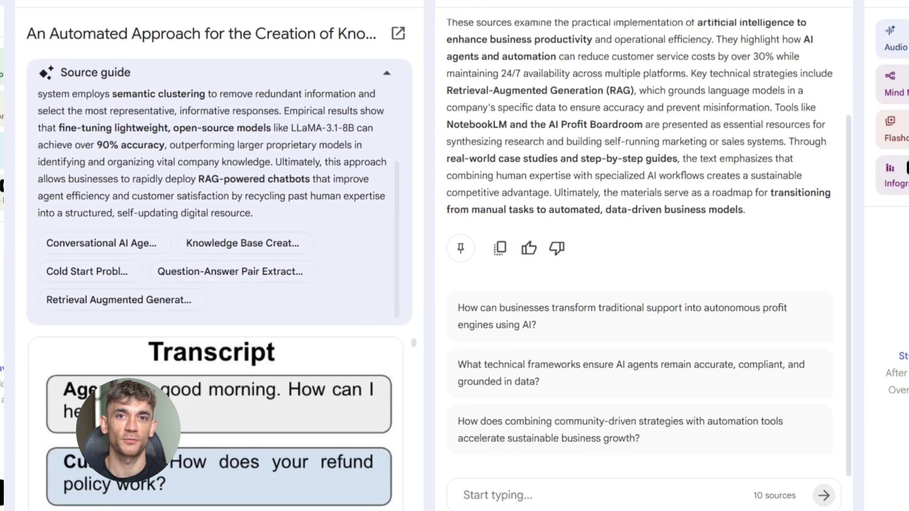
# Scroll through the currently open source's guide and text.
pyautogui.scroll(-3, 216, 426)
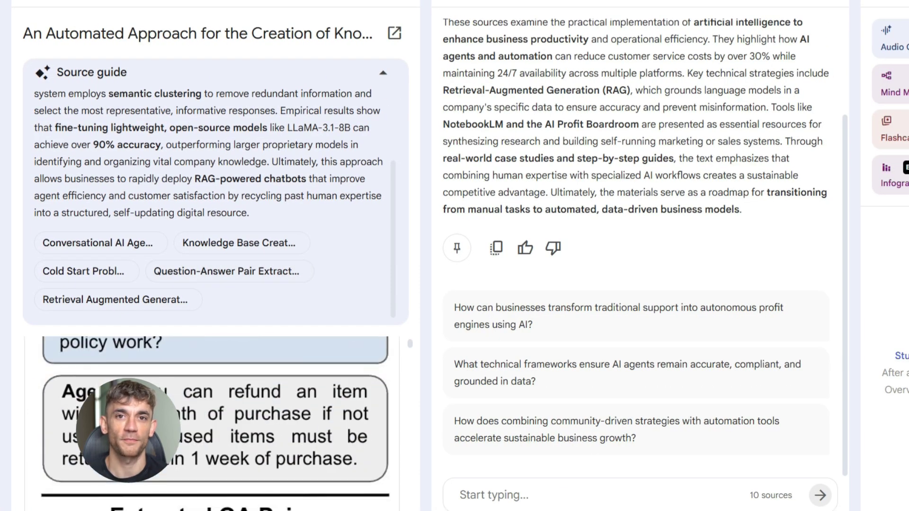
pyautogui.scroll(-3, 215, 417)
pyautogui.scroll(-3, 215, 417)
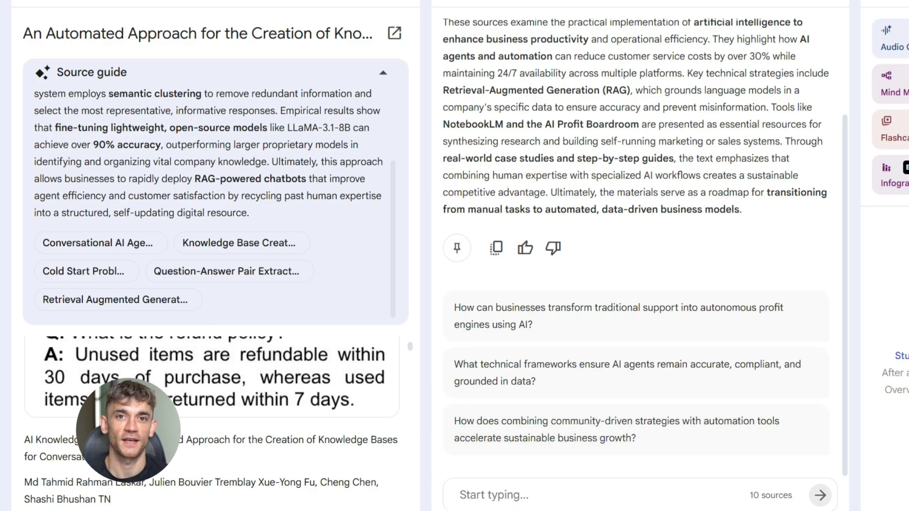
pyautogui.scroll(-2, 215, 417)
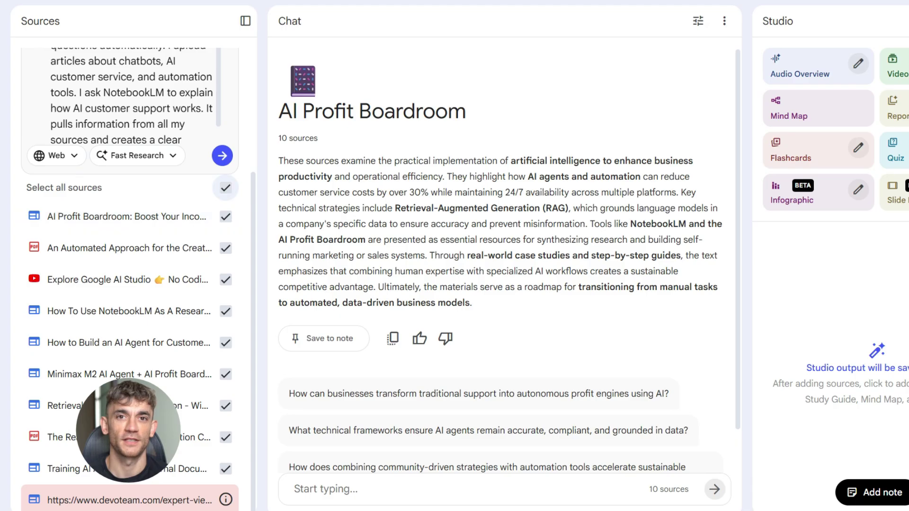
# Open the AI Profit Boardroom article source and read down through its text.
pyautogui.click(128, 217)
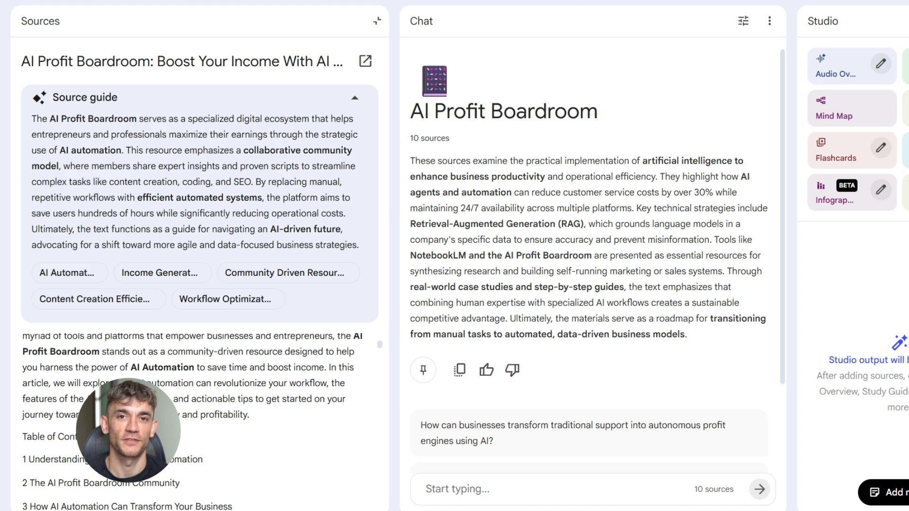
pyautogui.scroll(-4, 199, 417)
pyautogui.scroll(-4, 199, 417)
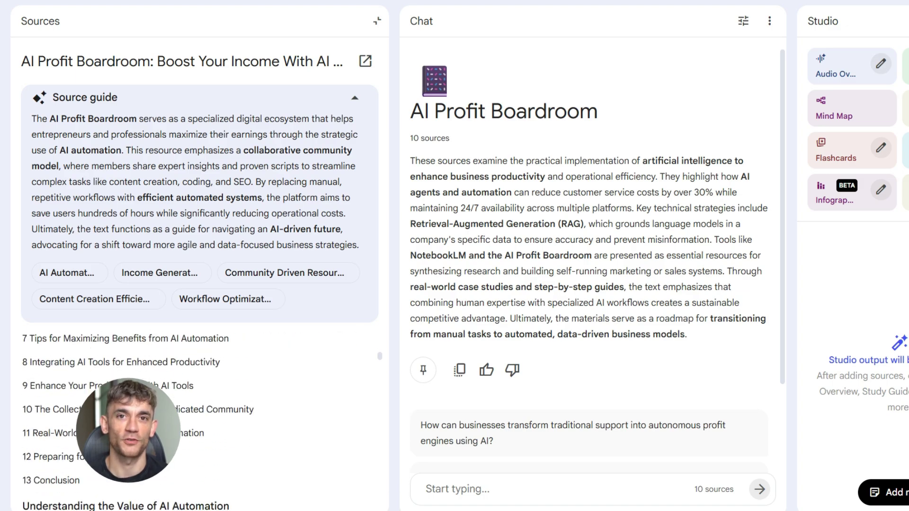
pyautogui.scroll(-1, 199, 417)
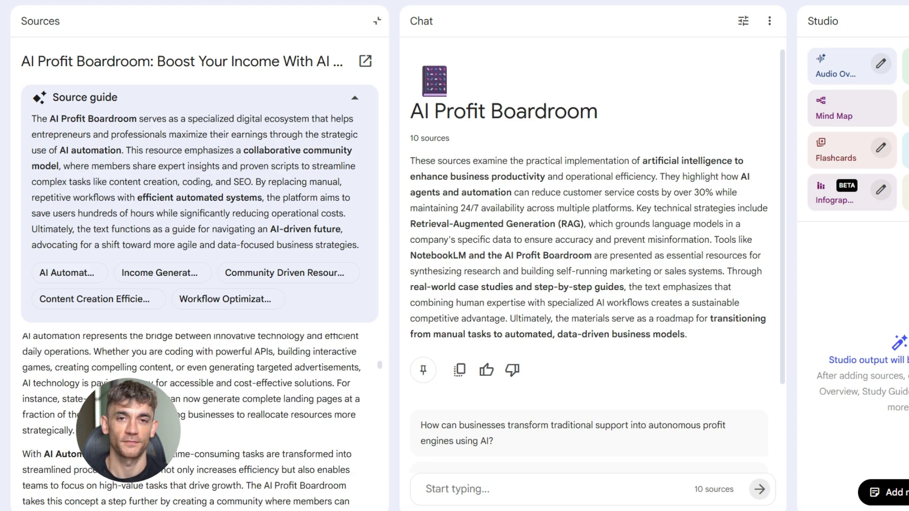
pyautogui.scroll(-5, 199, 417)
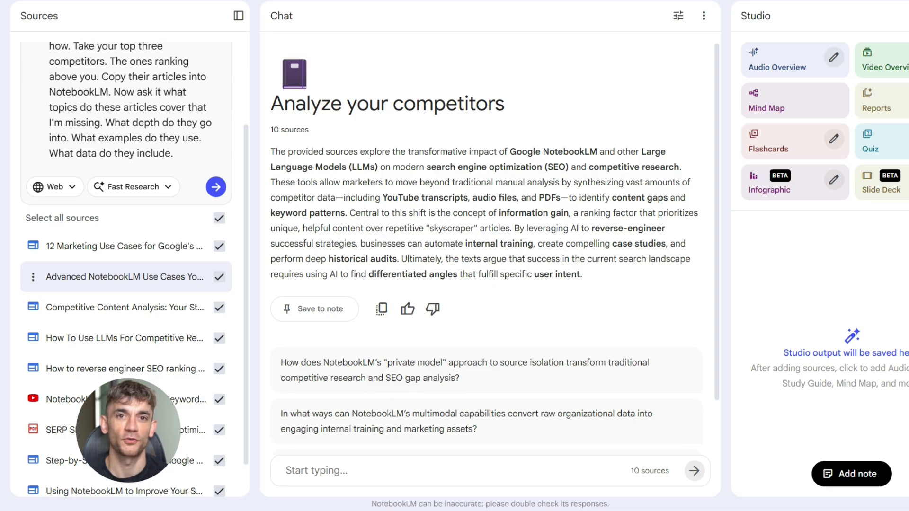
# Exclude the second source, re-include all sources, then read the SERP SEO presentation source.
pyautogui.click(219, 277)
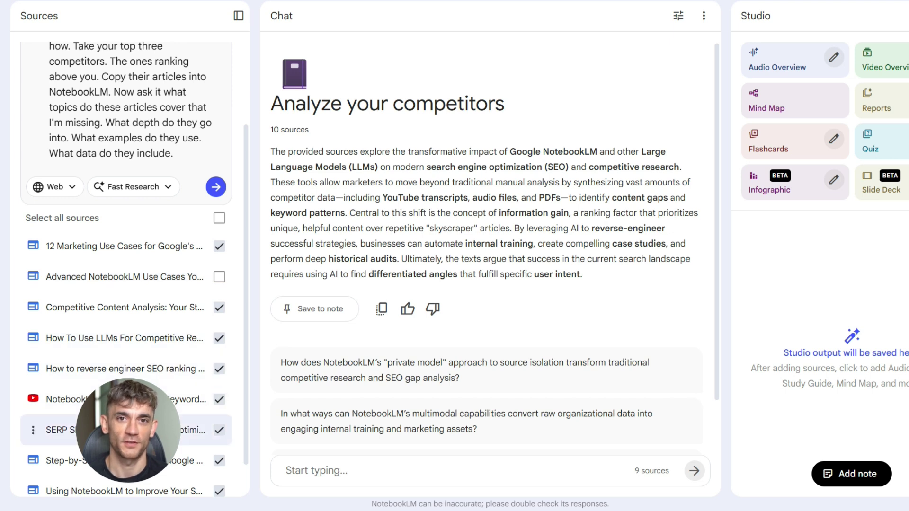
pyautogui.click(219, 218)
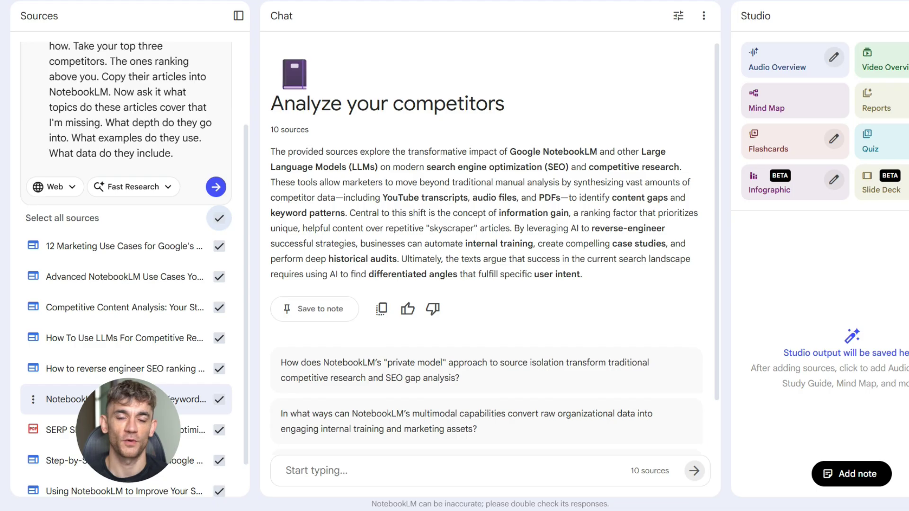
pyautogui.click(123, 430)
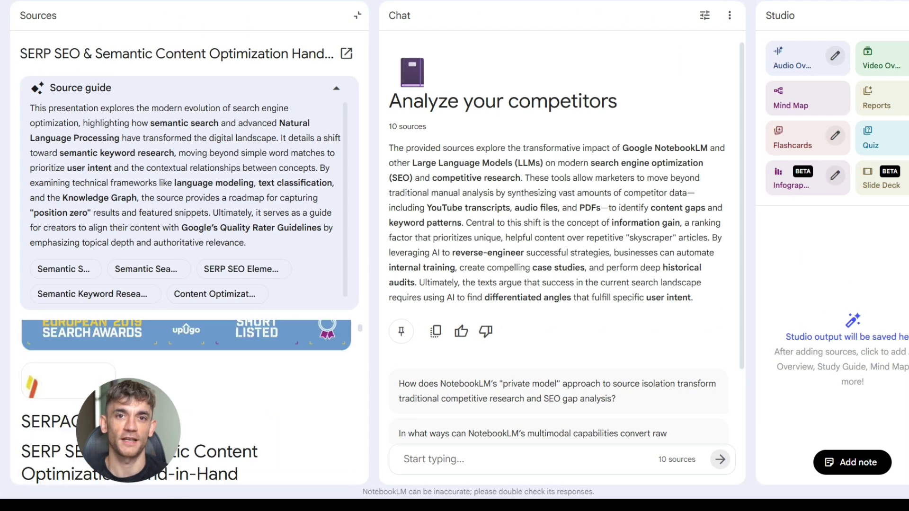
pyautogui.scroll(-3, 187, 402)
pyautogui.scroll(-3, 187, 402)
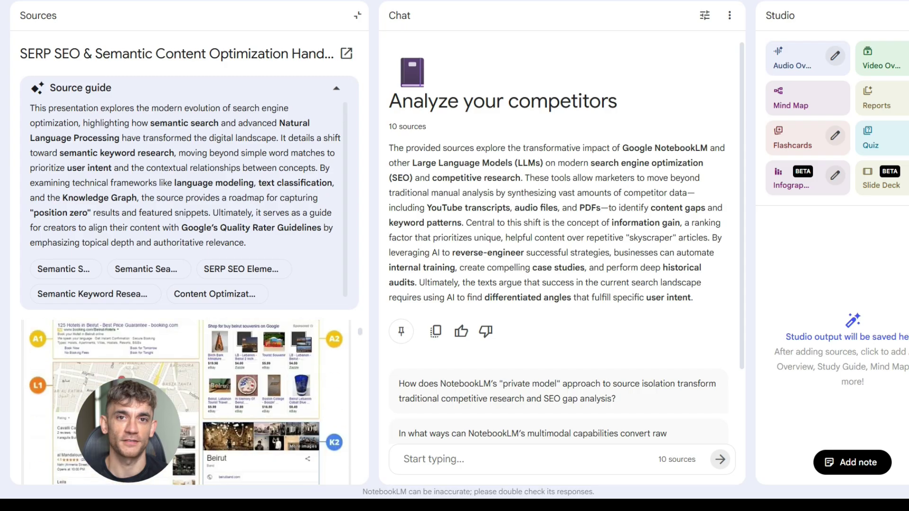
pyautogui.scroll(-8, 187, 403)
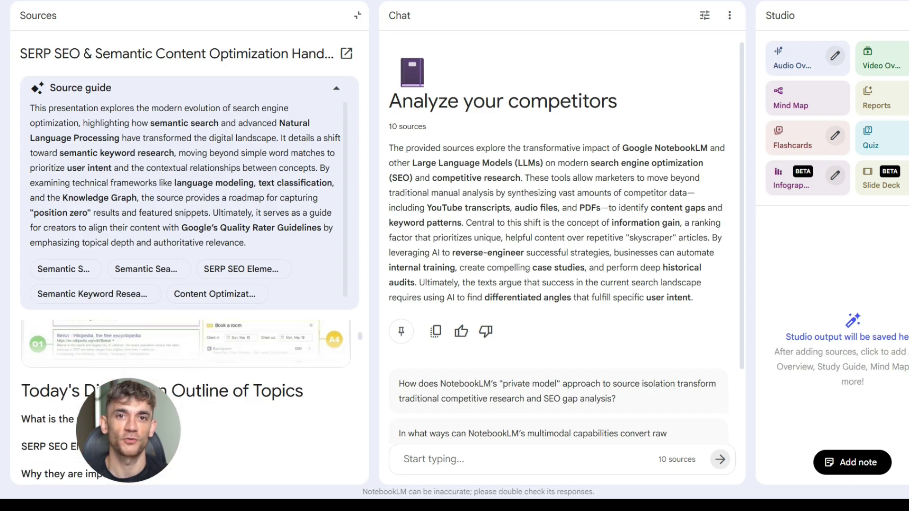
pyautogui.scroll(-10, 187, 402)
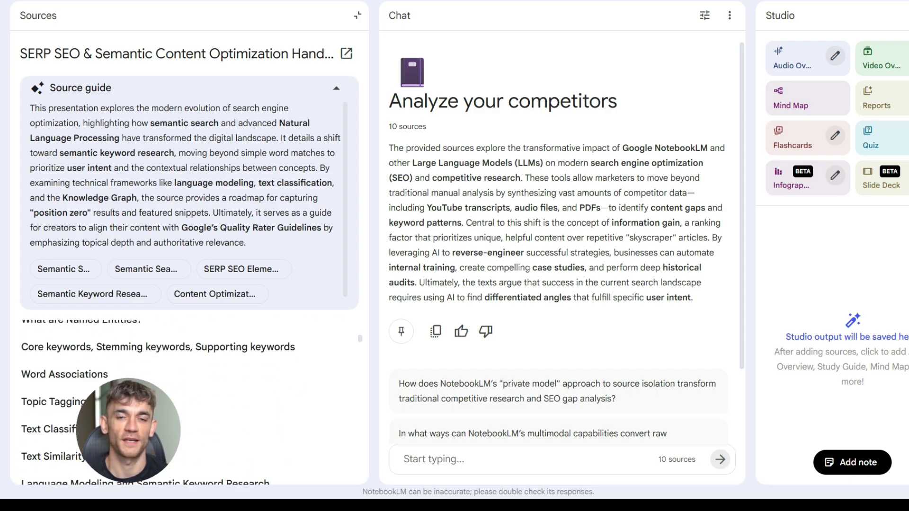
pyautogui.scroll(-10, 188, 403)
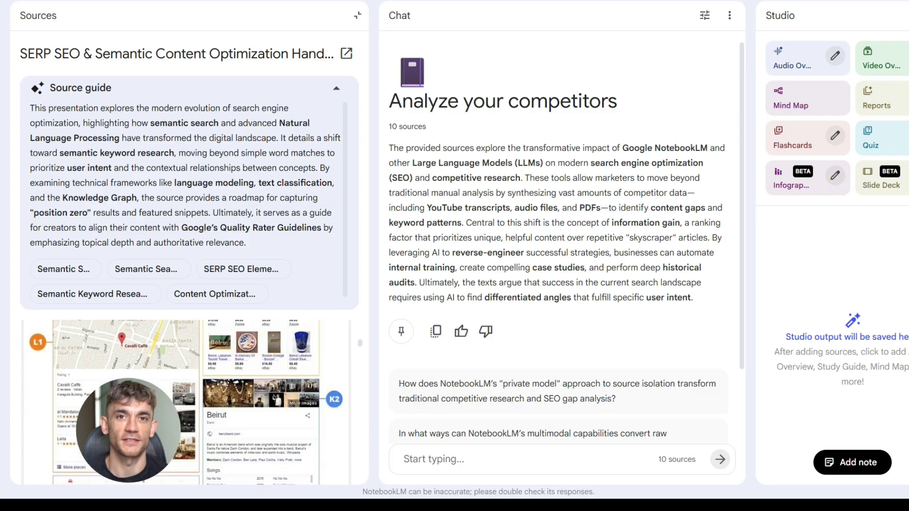
pyautogui.scroll(-5, 187, 403)
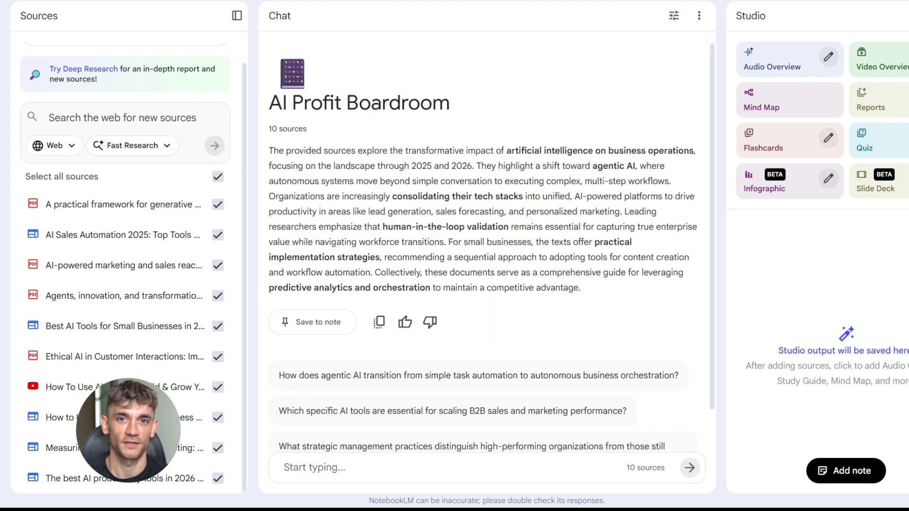
# Open the practical generative AI framework source and read its four-pillar guide and text.
pyautogui.scroll(-1, 492, 246)
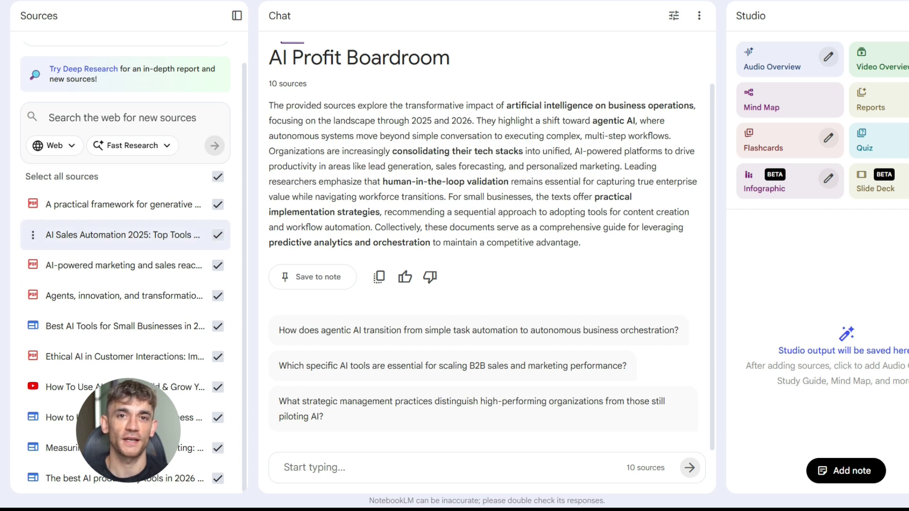
pyautogui.click(123, 204)
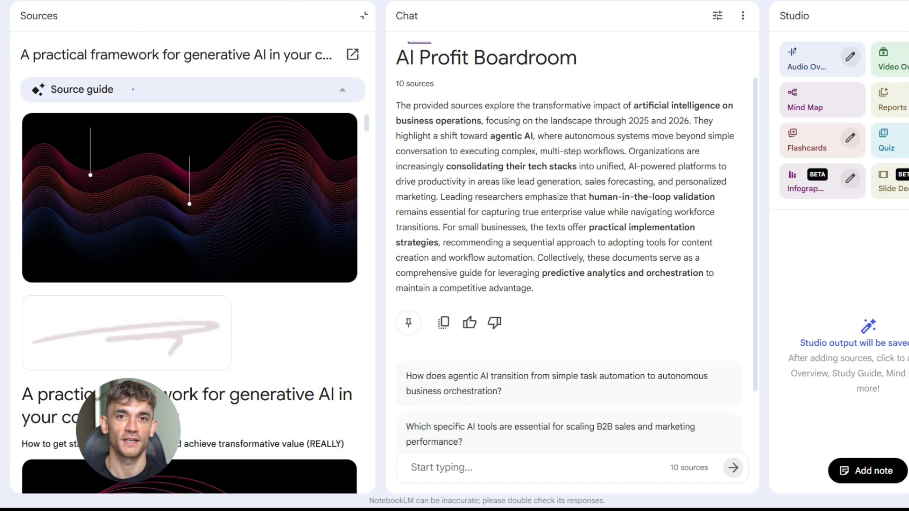
pyautogui.scroll(-5, 190, 331)
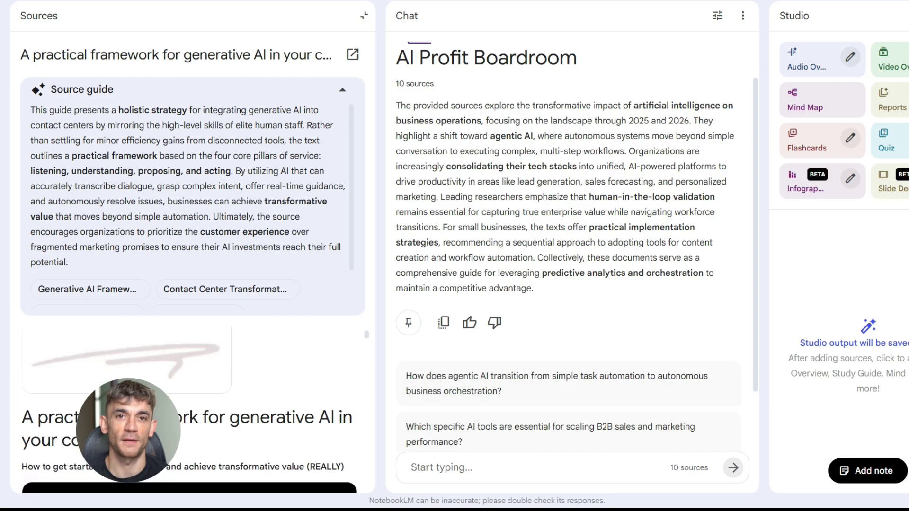
pyautogui.scroll(-5, 189, 410)
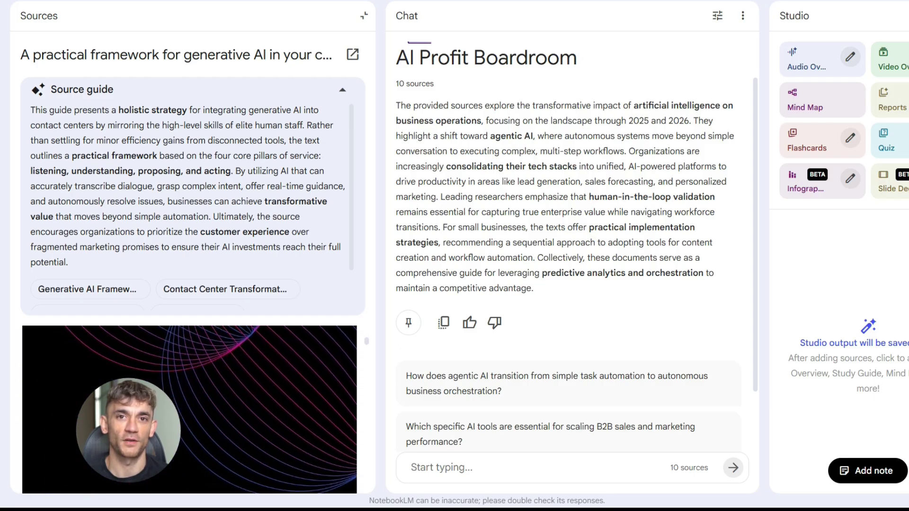
pyautogui.scroll(-3, 190, 410)
pyautogui.scroll(-10, 189, 410)
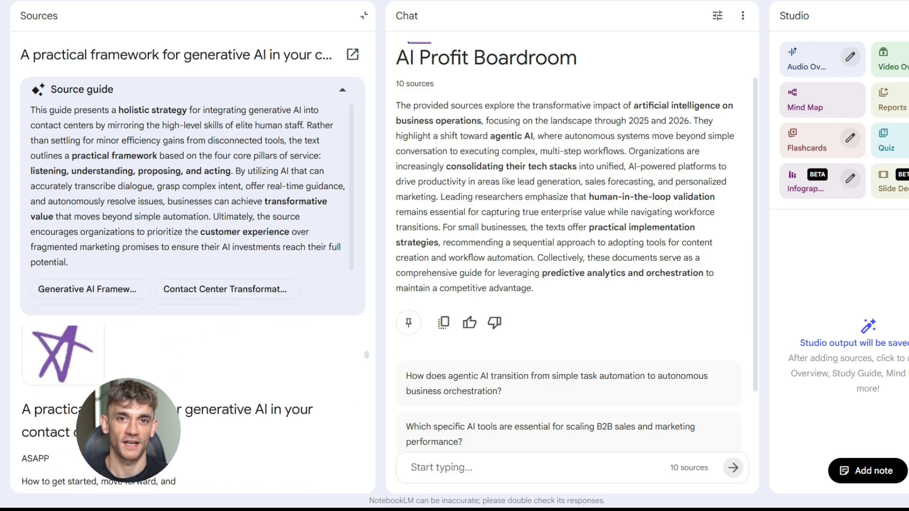
pyautogui.scroll(-5, 189, 410)
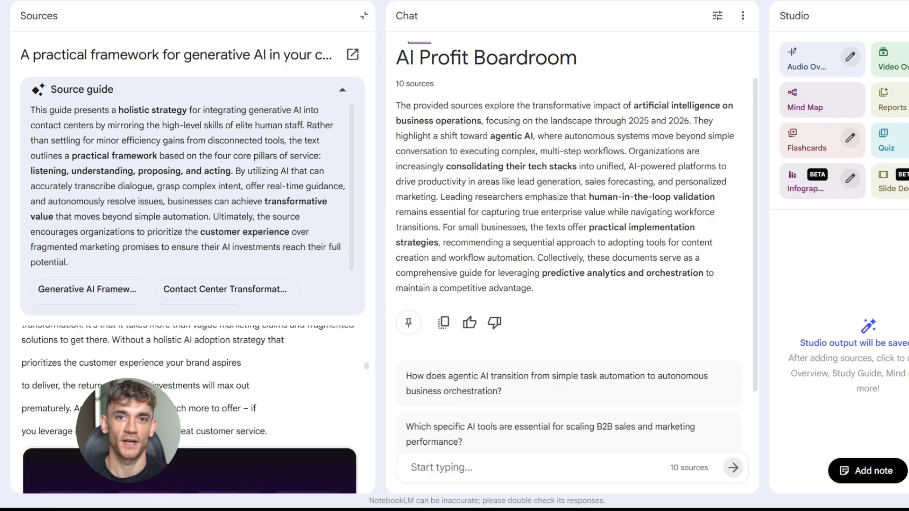
pyautogui.scroll(-10, 190, 409)
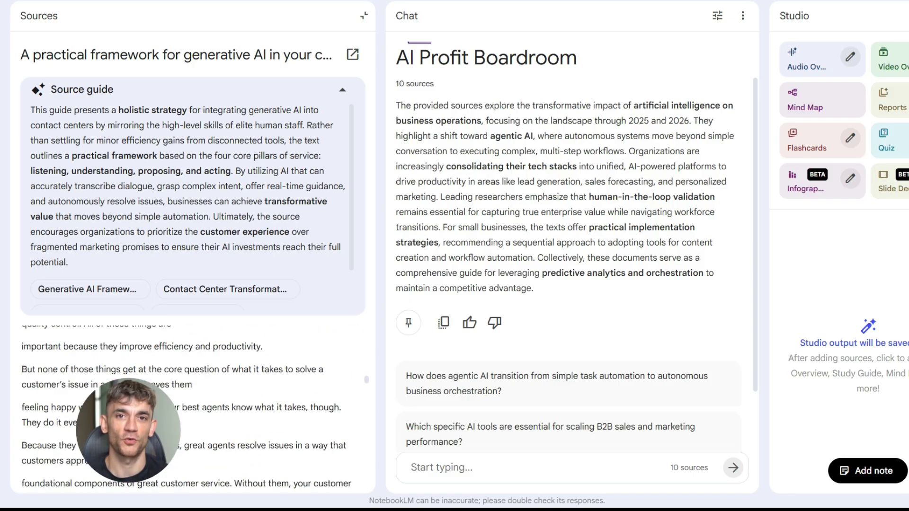
pyautogui.scroll(-5, 189, 409)
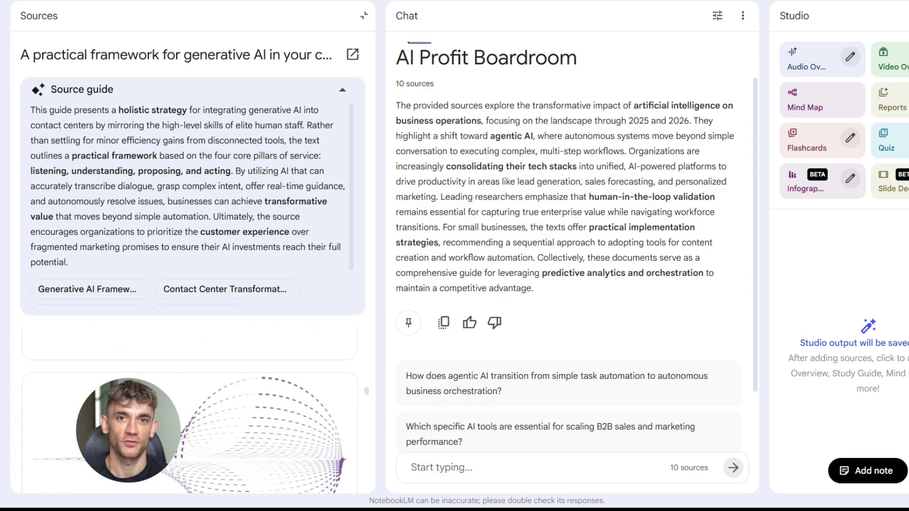
pyautogui.scroll(-8, 189, 409)
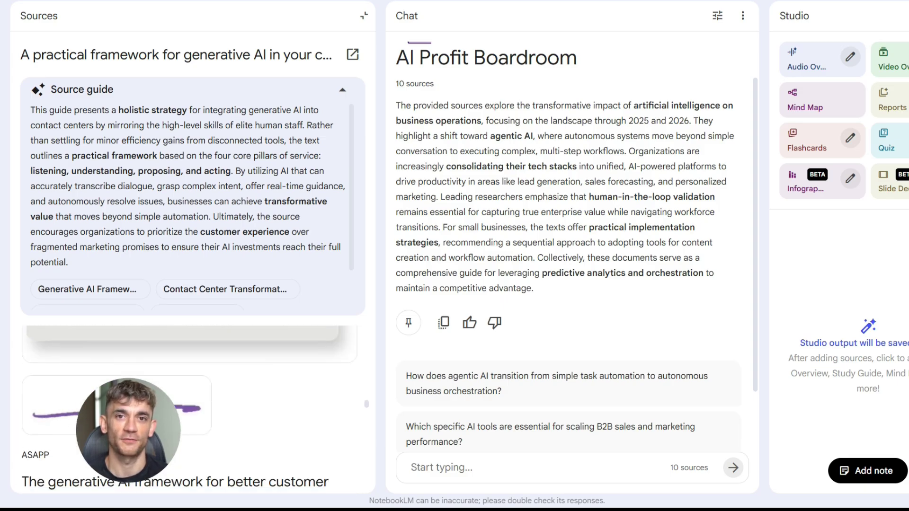
pyautogui.scroll(-10, 190, 409)
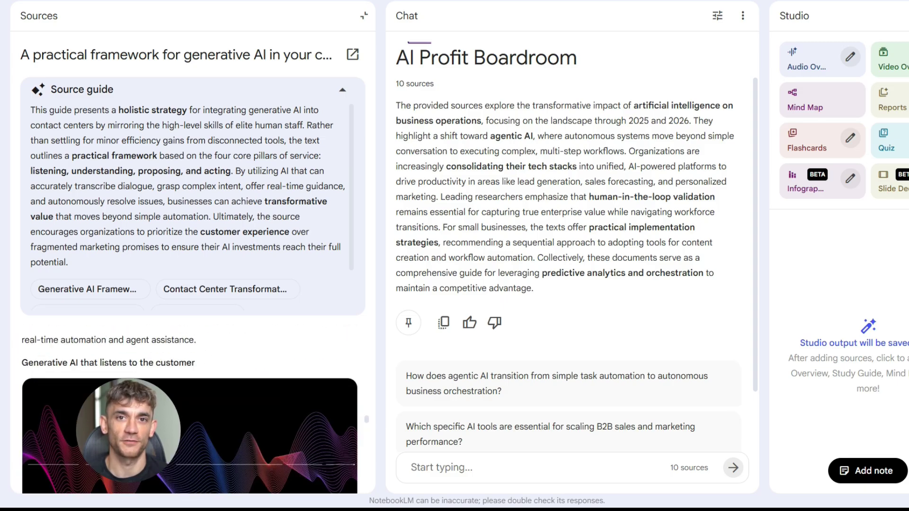
pyautogui.scroll(-8, 190, 410)
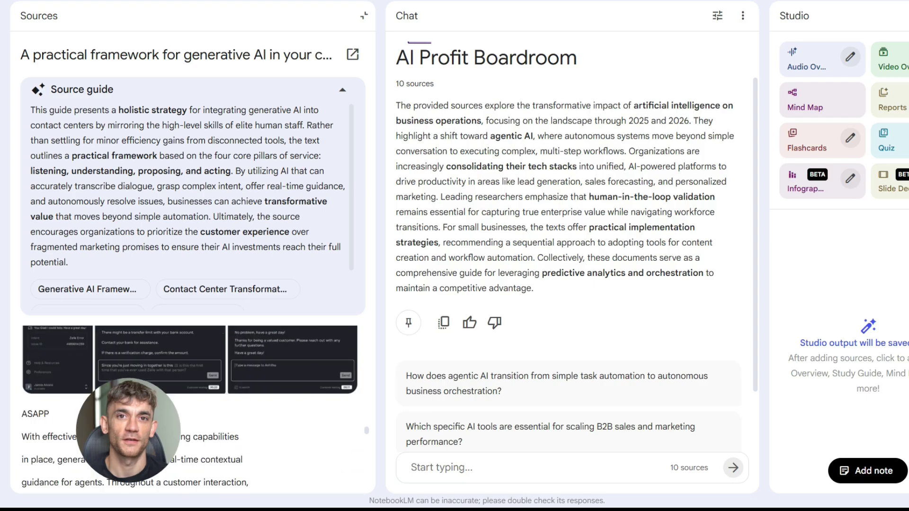
pyautogui.scroll(-3, 190, 409)
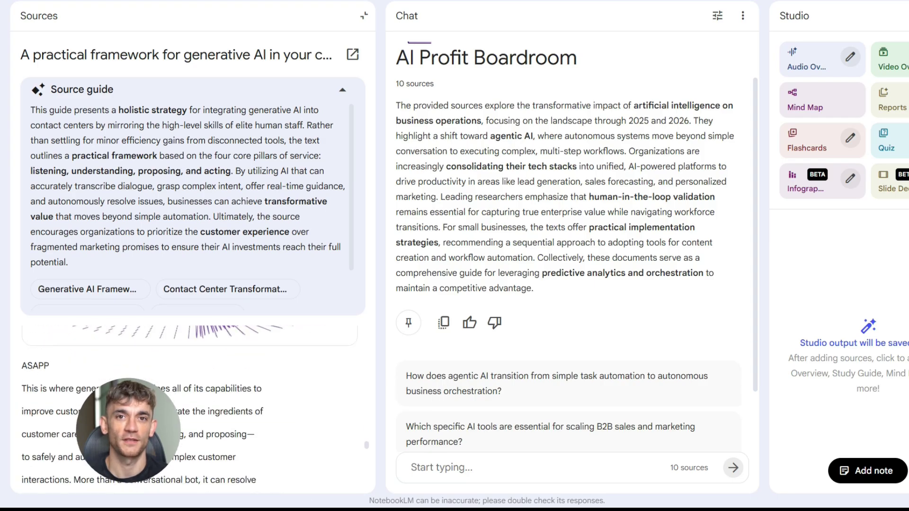
pyautogui.scroll(-10, 189, 410)
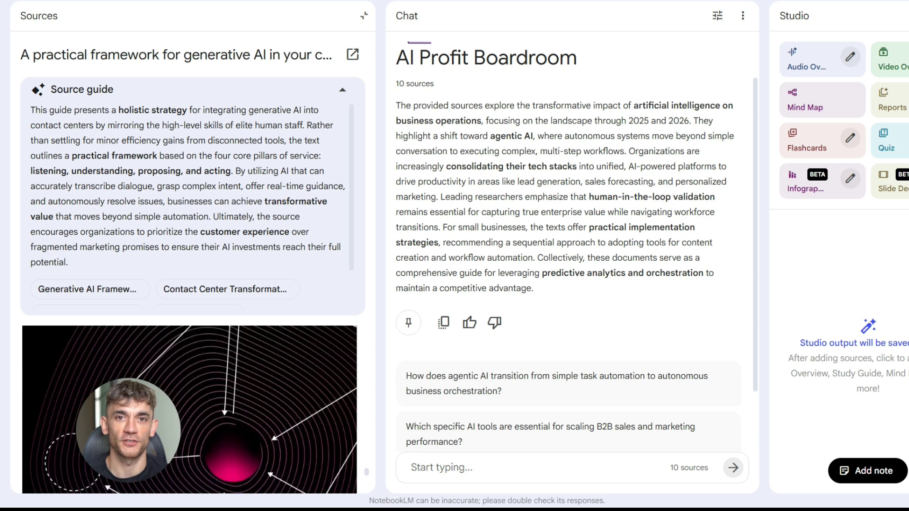
pyautogui.scroll(-8, 190, 409)
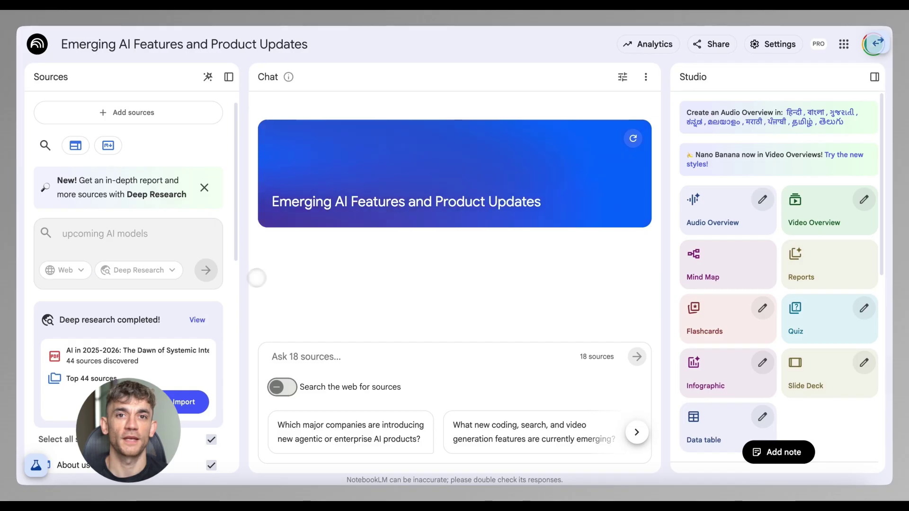
# Open the completed Deep Research report on upcoming AI models and scroll through it.
pyautogui.click(197, 320)
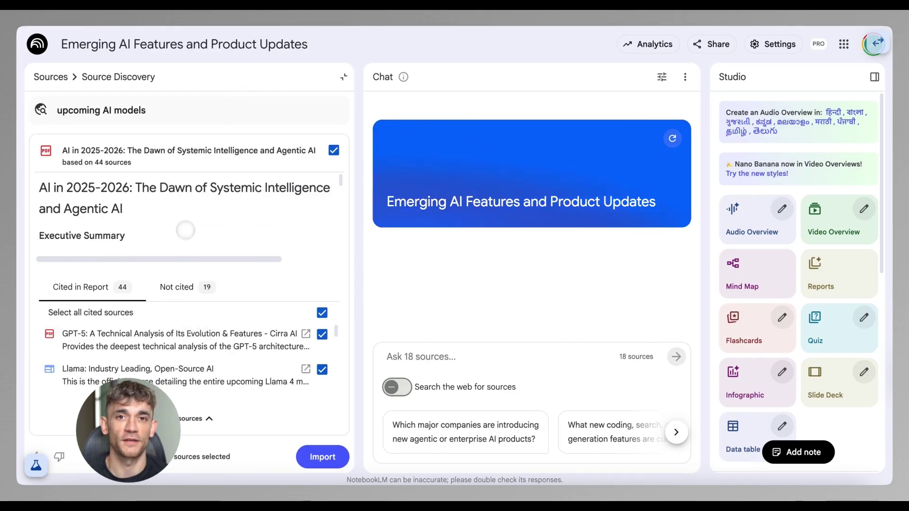
pyautogui.scroll(-10, 187, 234)
pyautogui.scroll(-15, 191, 243)
pyautogui.scroll(5, 192, 243)
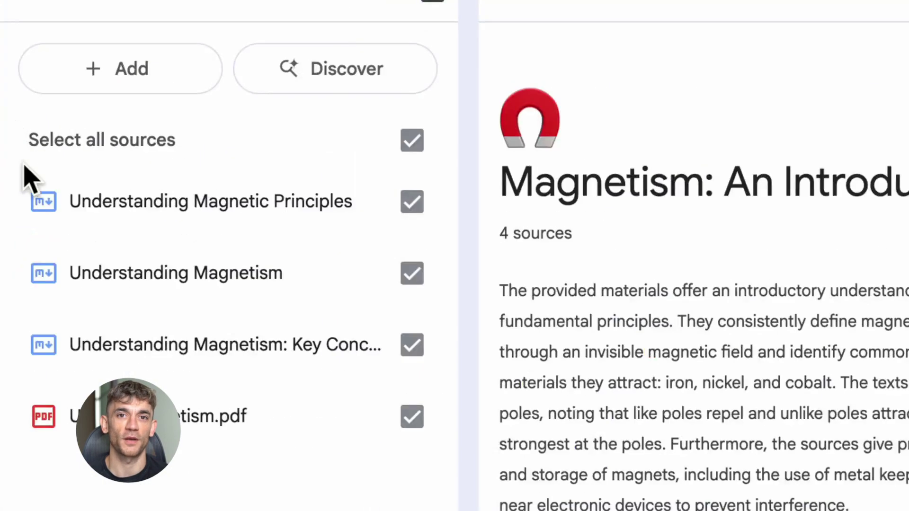
# With all four sources included, paste the crossword-clue prompt into the Magnetism chat.
pyautogui.moveTo(20, 128); pyautogui.dragTo(174, 139)
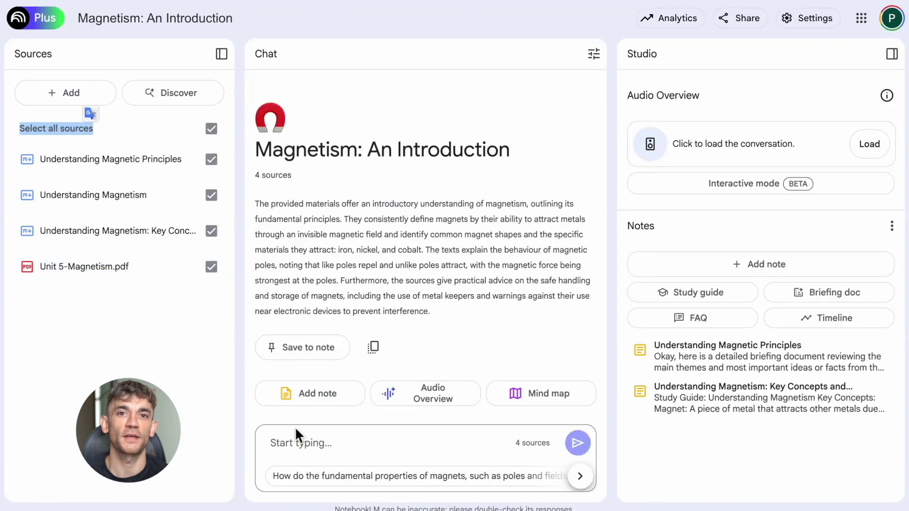
pyautogui.click(296, 443)
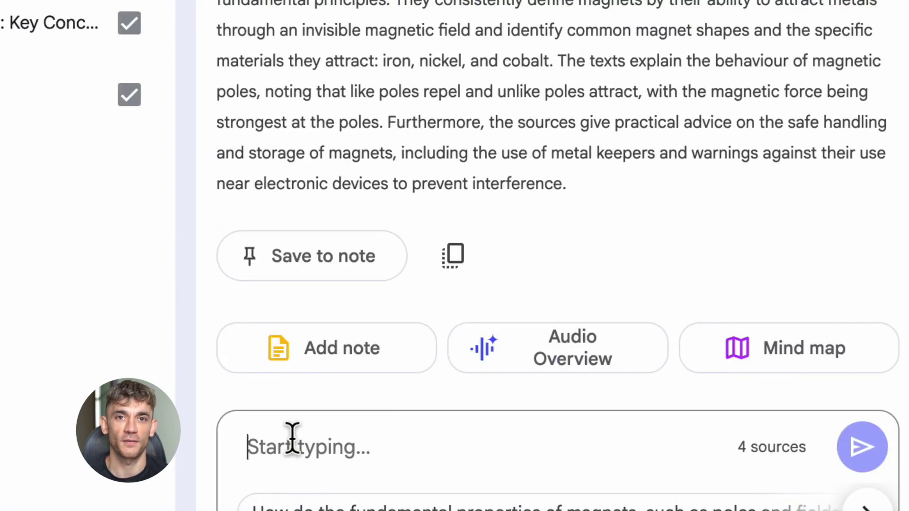
pyautogui.write("Create 10 clues for a crossword in the following style. Donot add any bullets or any other formatting  dog\tMan's best friend cat\tLikes to chase mice bat\tFlying mammal")
pyautogui.moveTo(252, 251); pyautogui.dragTo(343, 324)
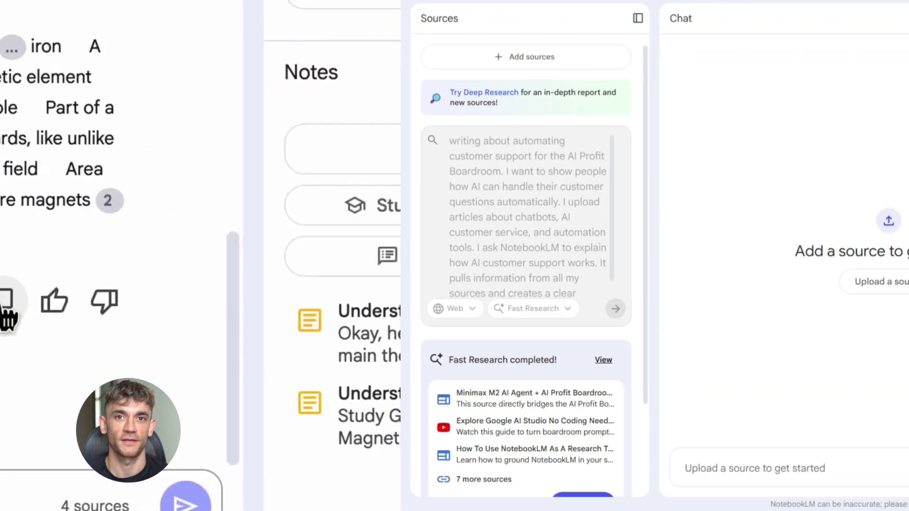
# Import the Fast Research results, then read the AI Profit Boardroom source's guide and text.
pyautogui.scroll(-2, 126, 265)
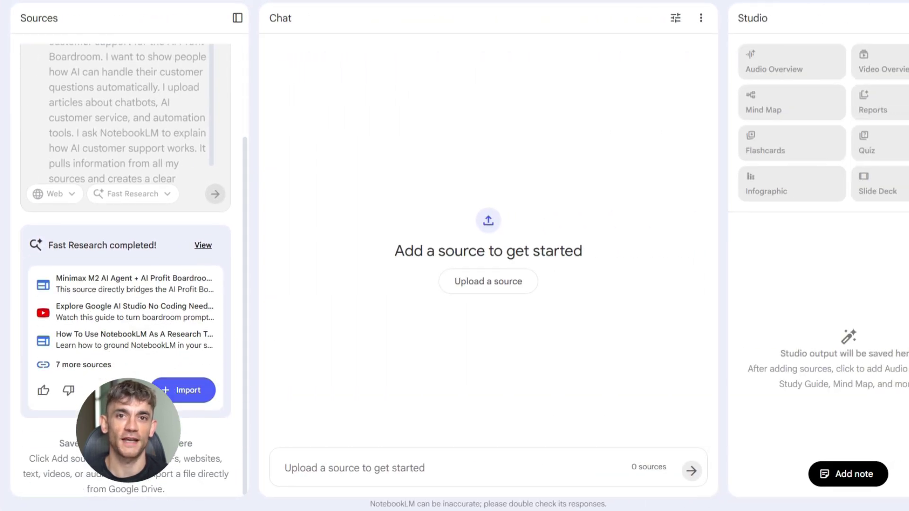
pyautogui.click(189, 390)
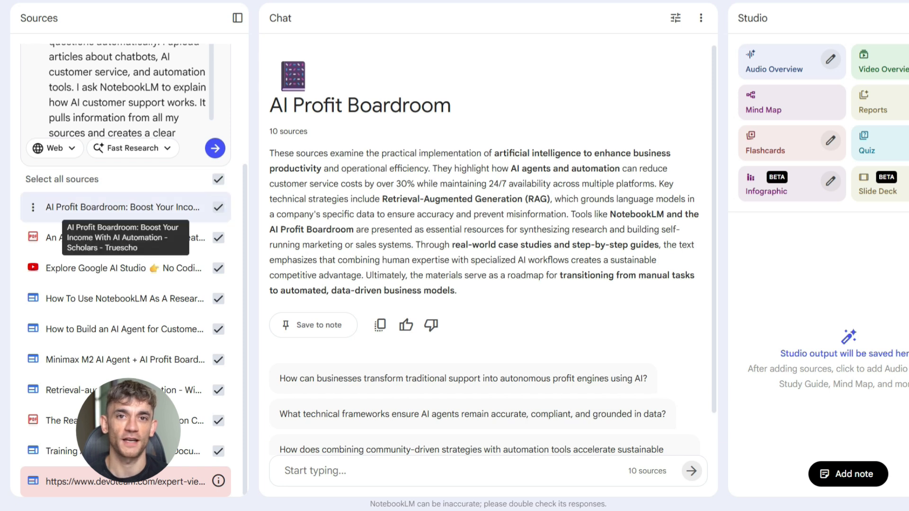
pyautogui.click(122, 207)
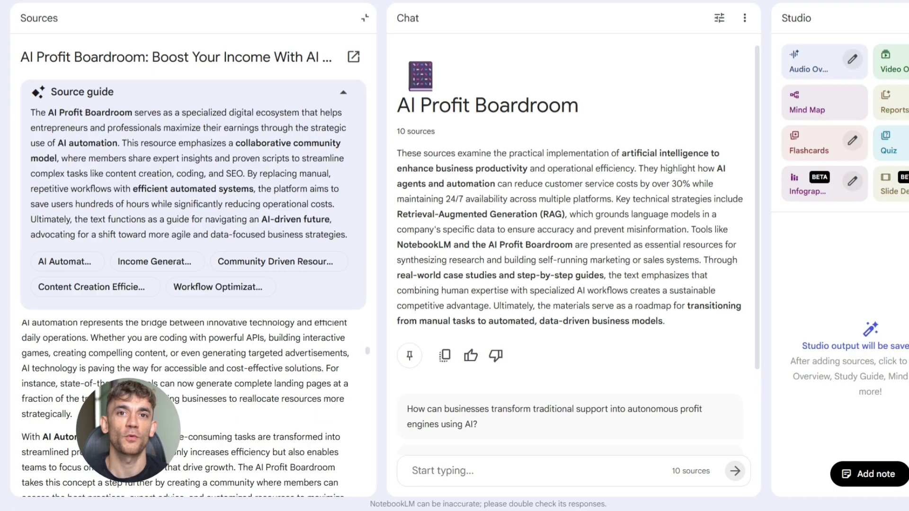
pyautogui.scroll(-3, 190, 408)
pyautogui.scroll(-3, 189, 407)
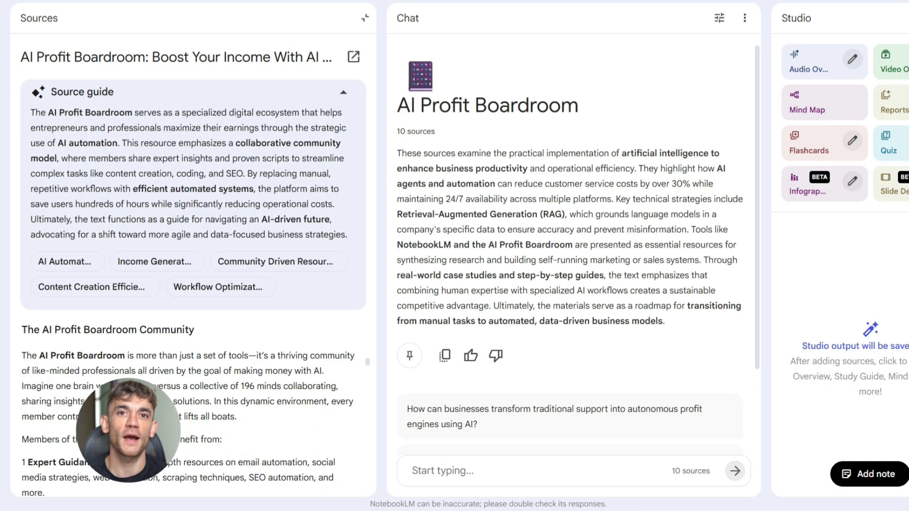
pyautogui.scroll(-6, 189, 407)
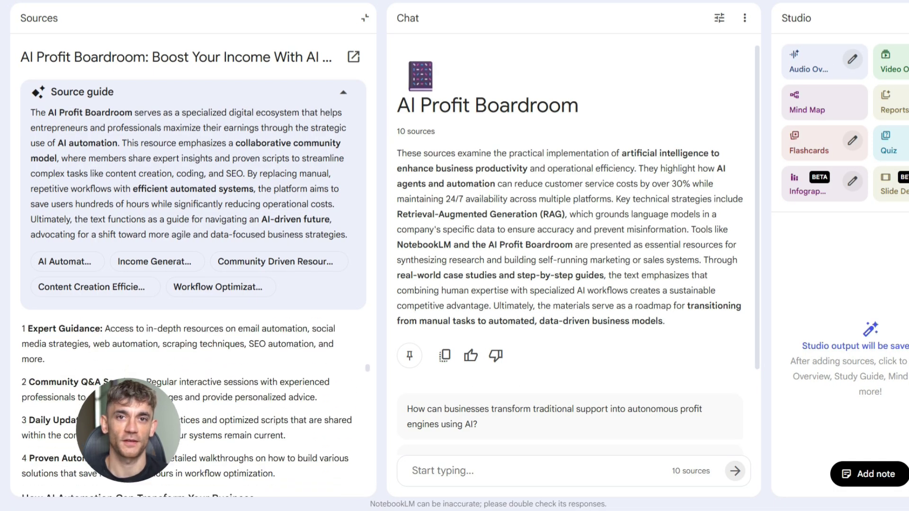
pyautogui.scroll(-3, 190, 407)
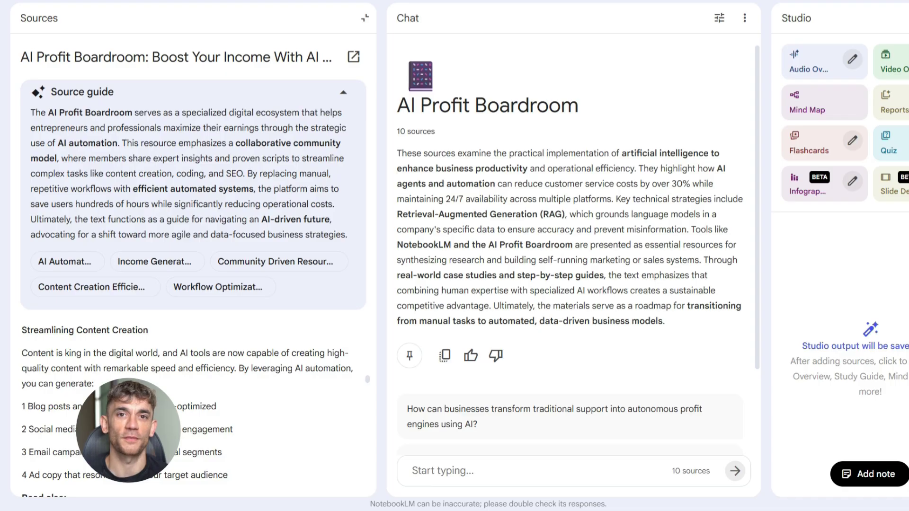
pyautogui.scroll(-3, 189, 408)
pyautogui.scroll(-2, 189, 407)
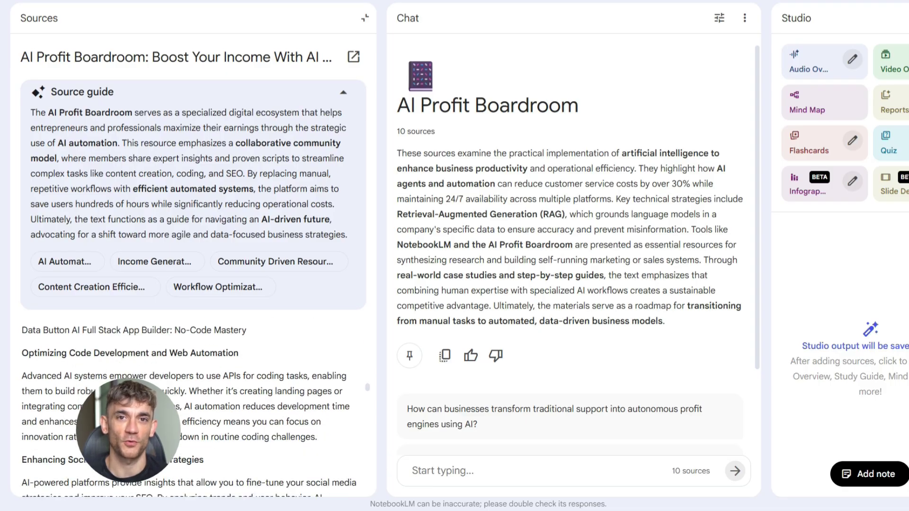
pyautogui.scroll(-3, 189, 407)
pyautogui.scroll(-3, 189, 407)
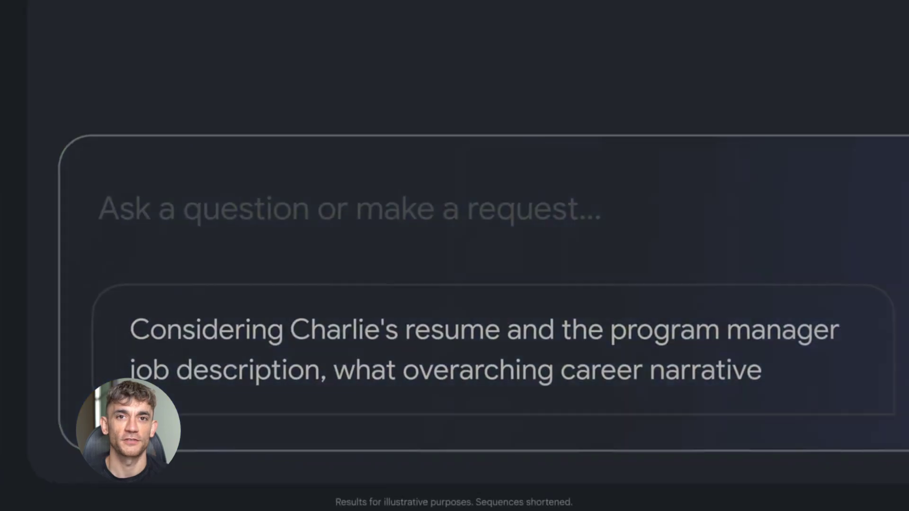
# Ask which resume parts fit the job description, then launch a Deep Research query on quantum physics breakthroughs.
pyautogui.write('what parts of my resume best fit this job desc')
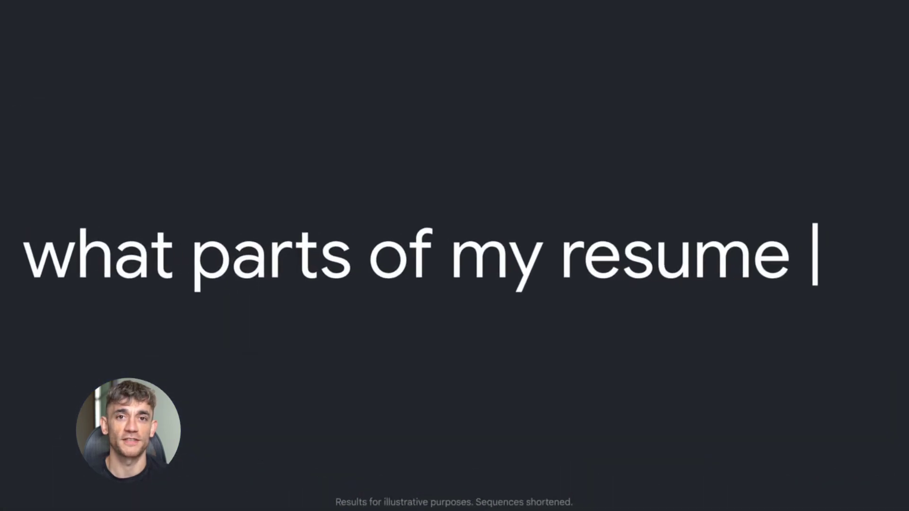
pyautogui.write('ription?')
pyautogui.press('Return')
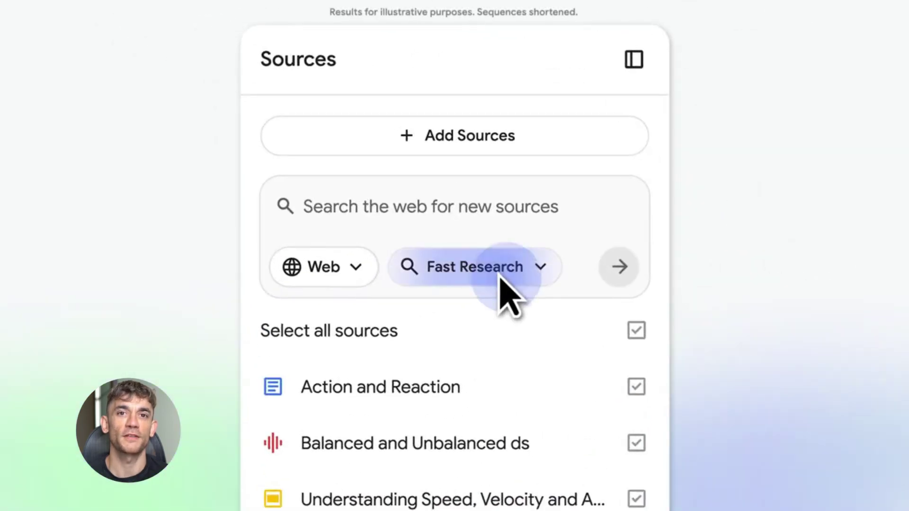
pyautogui.click(501, 281)
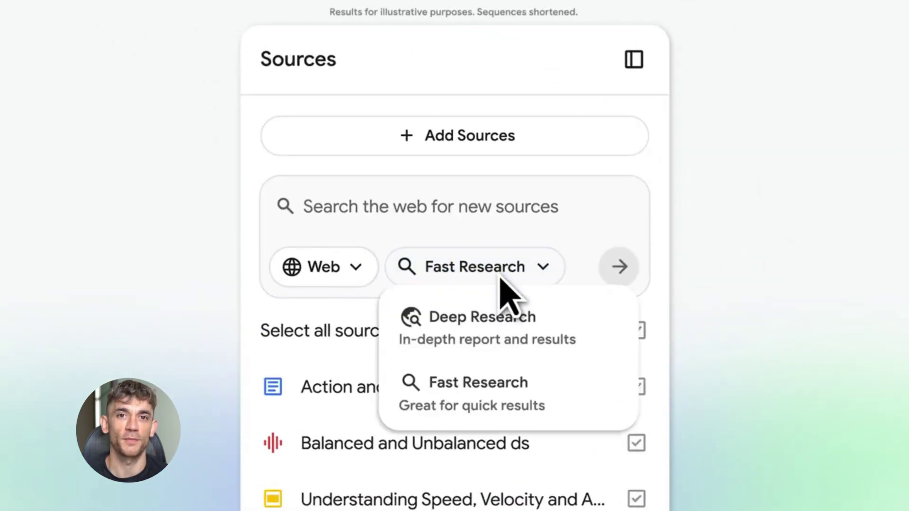
pyautogui.click(512, 332)
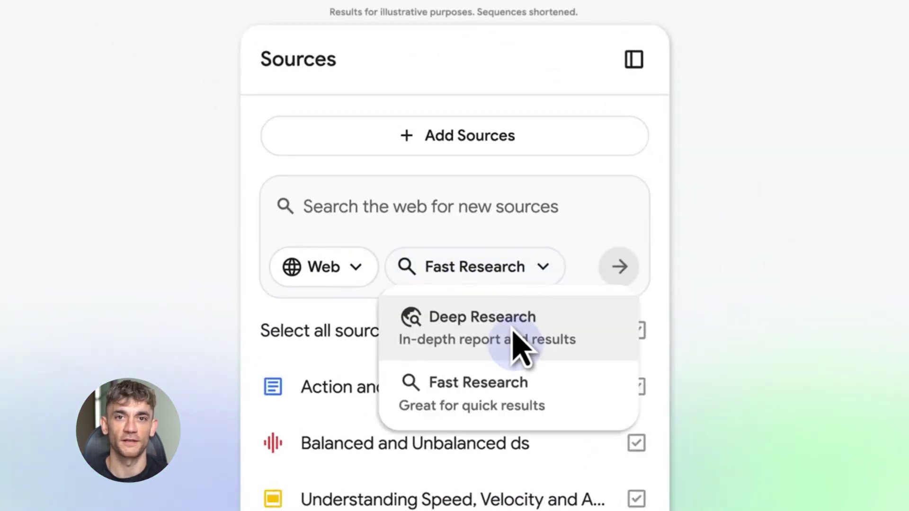
pyautogui.click(311, 212)
pyautogui.write('Latest breakthroughs in quantum physics')
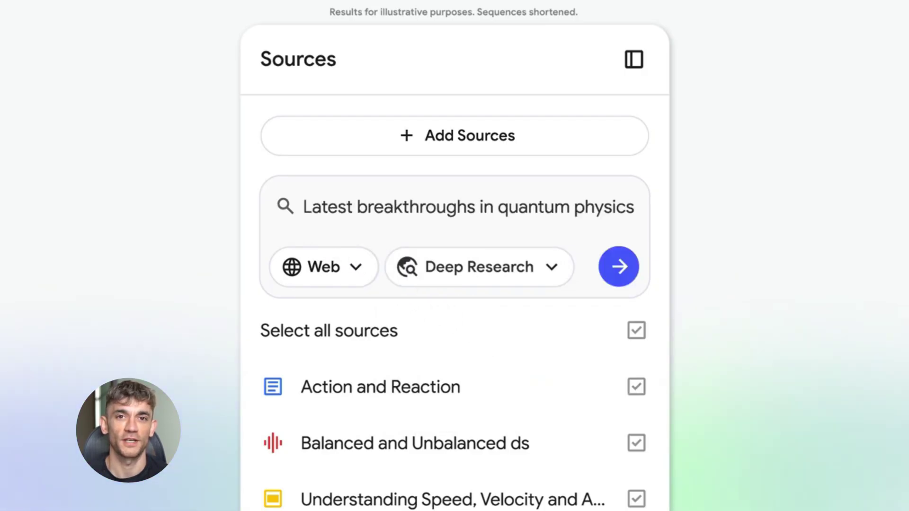
pyautogui.click(619, 268)
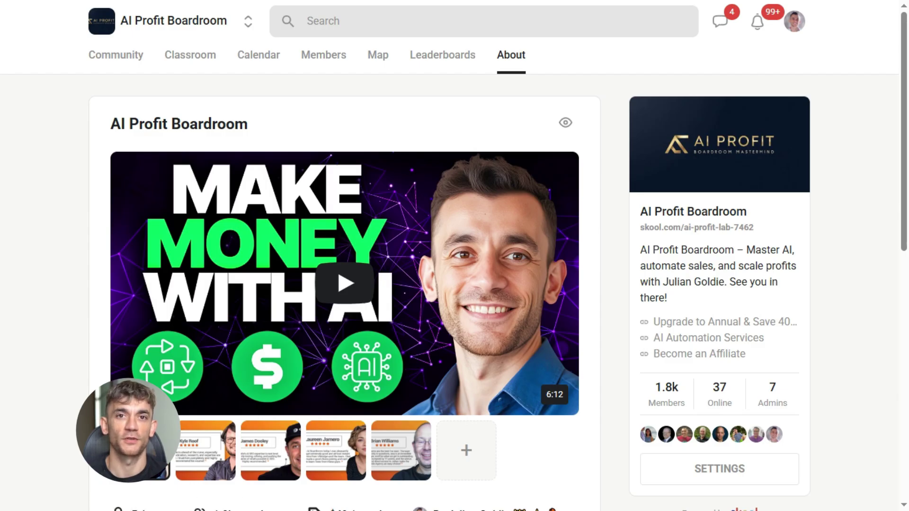
# Review the AI Profit Boardroom's $49/month About page, then go to its Classroom.
pyautogui.scroll(-4, 344, 284)
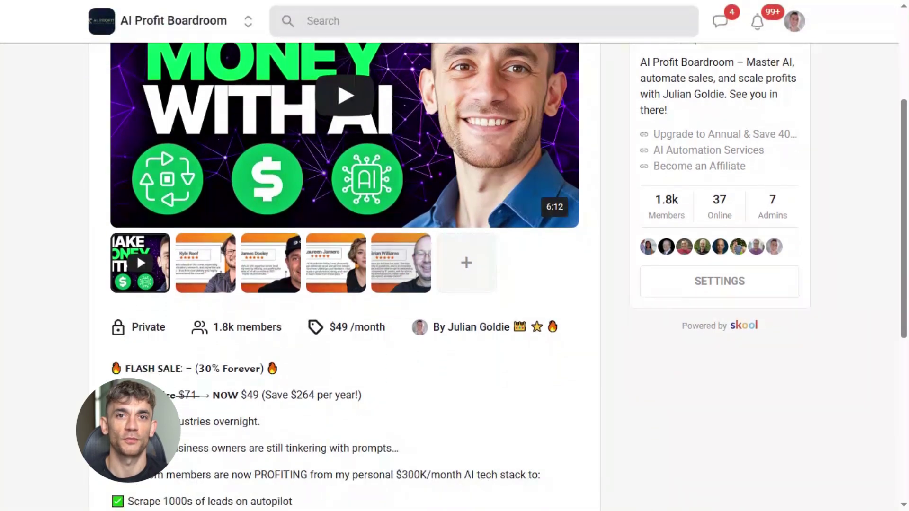
pyautogui.scroll(-6, 344, 284)
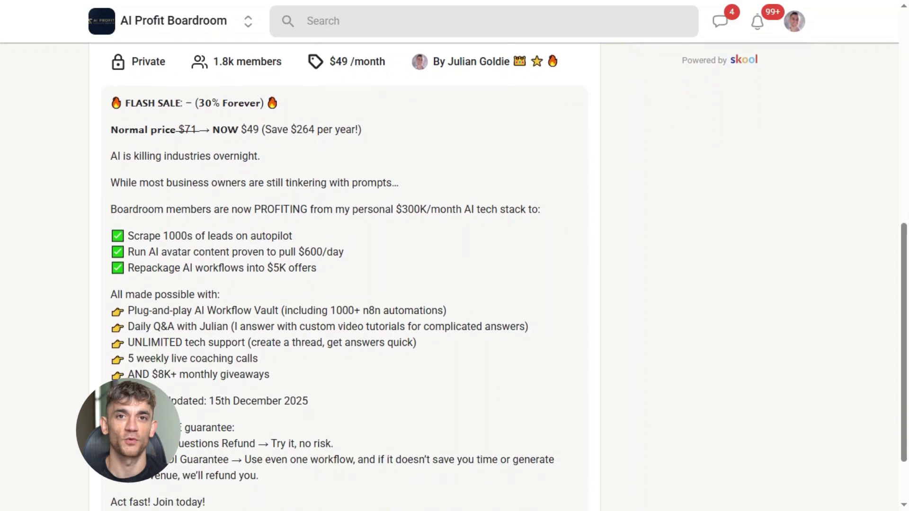
pyautogui.scroll(-2, 345, 256)
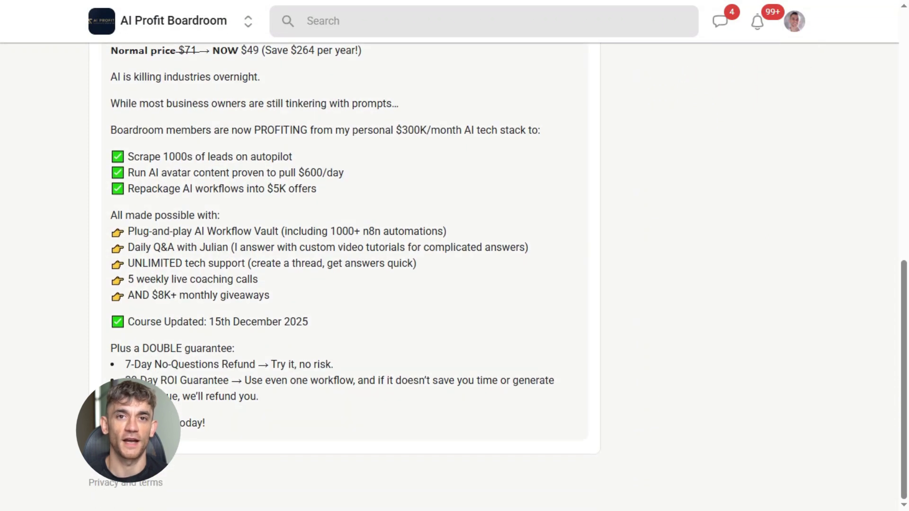
pyautogui.scroll(8, 344, 256)
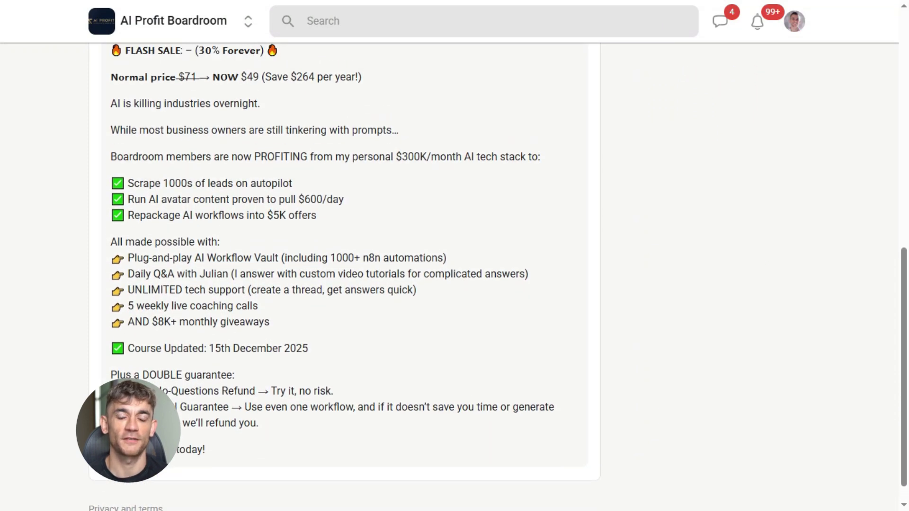
pyautogui.scroll(3, 344, 255)
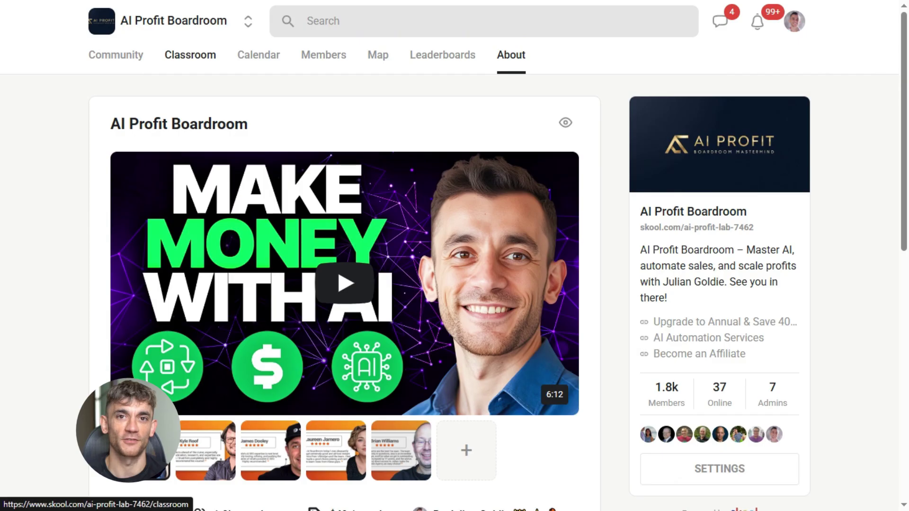
pyautogui.click(190, 55)
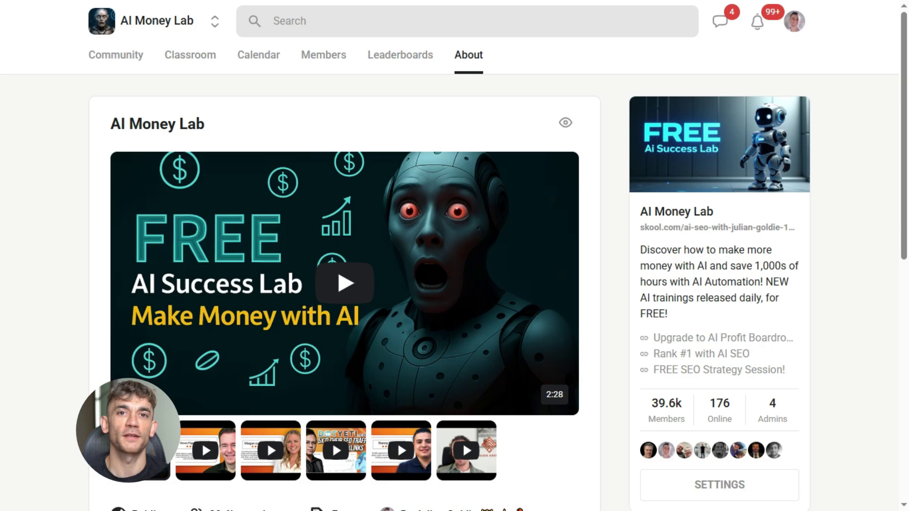
# Scroll the AI Money Lab About page, then browse its classroom courses like 50+ Free AI SEO Tools.
pyautogui.scroll(-5, 345, 256)
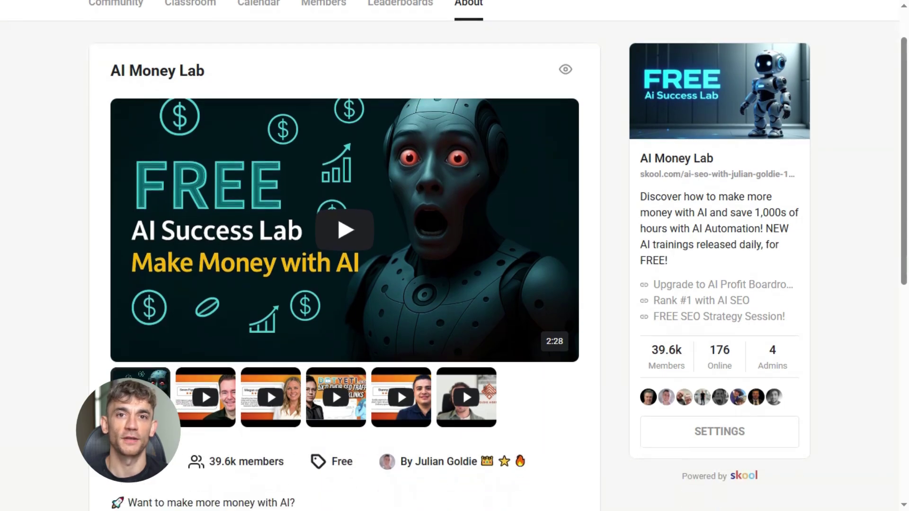
pyautogui.scroll(-6, 344, 255)
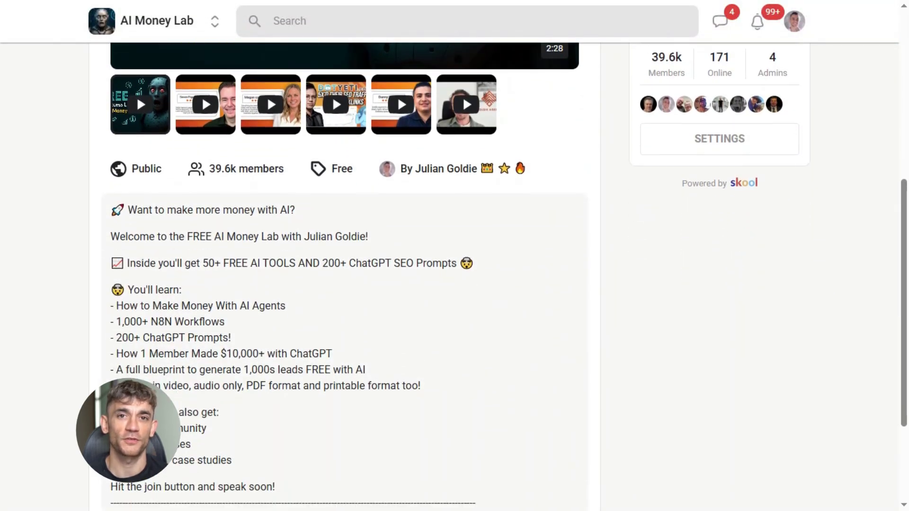
pyautogui.scroll(-1, 345, 255)
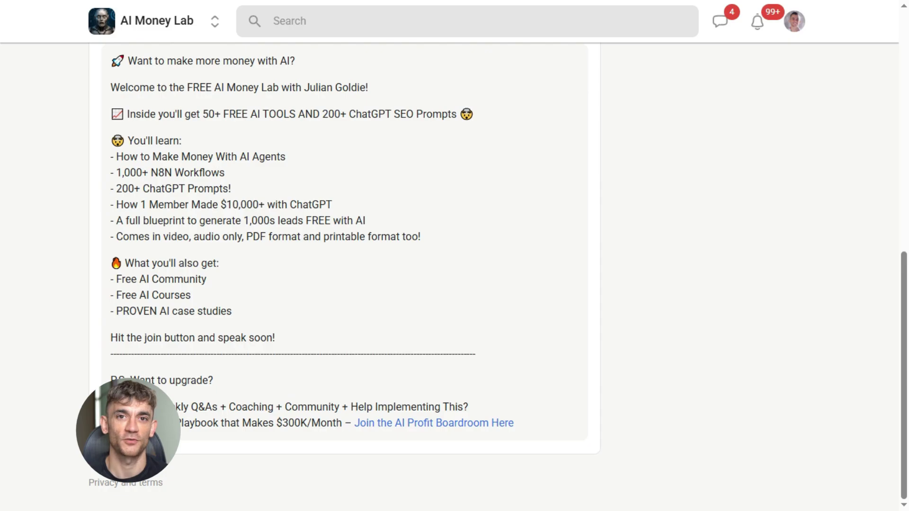
pyautogui.scroll(10, 345, 256)
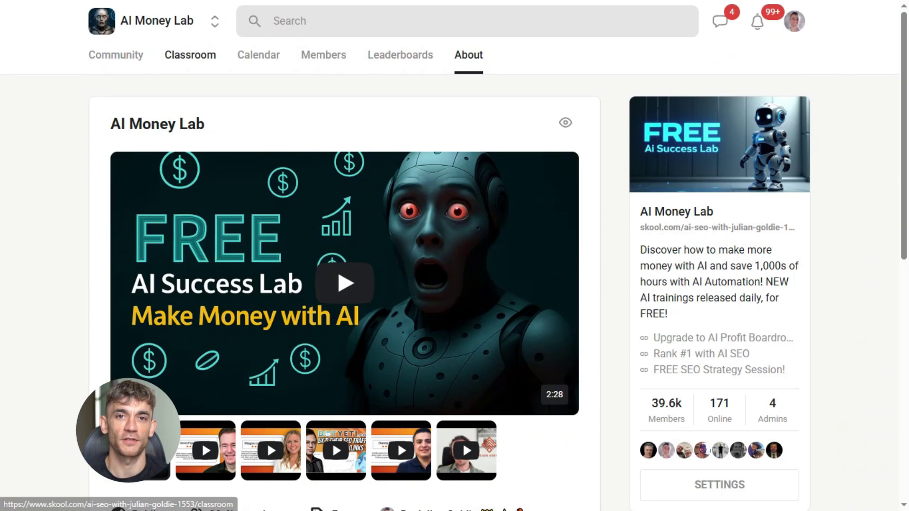
pyautogui.click(190, 55)
pyautogui.scroll(-5, 455, 256)
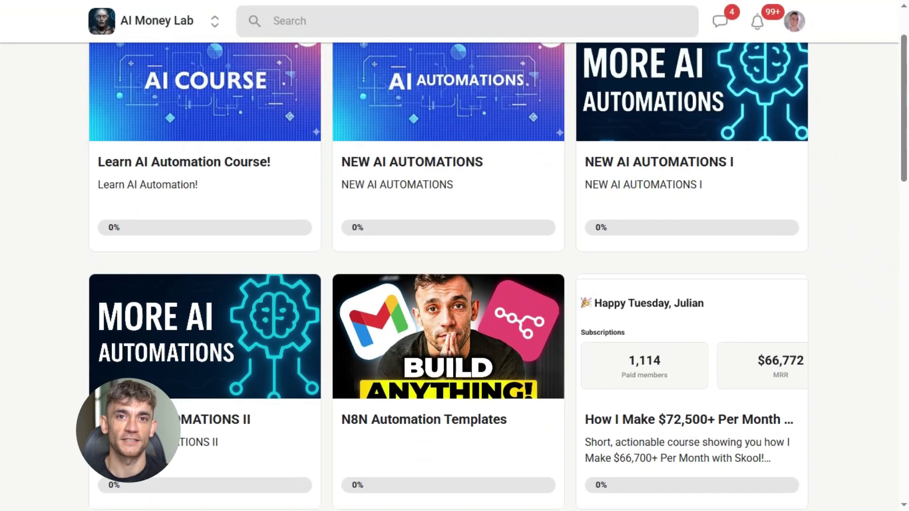
pyautogui.scroll(-7, 454, 256)
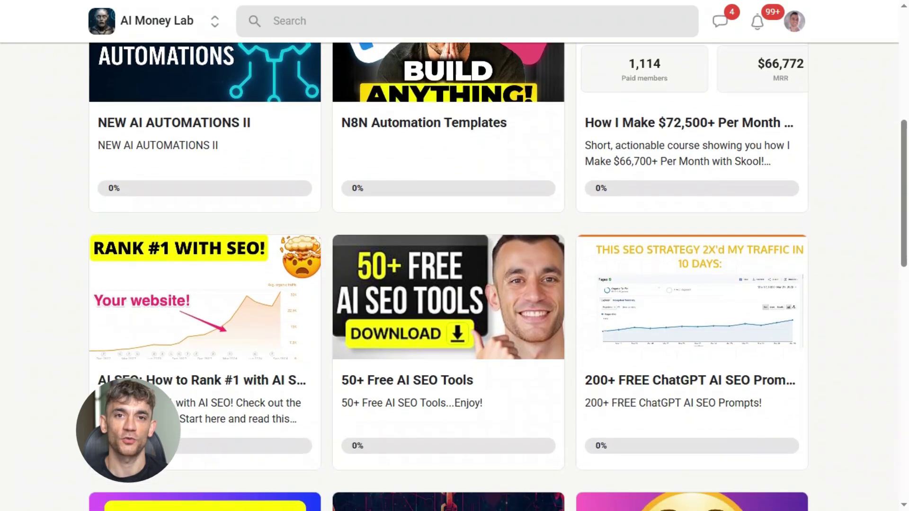